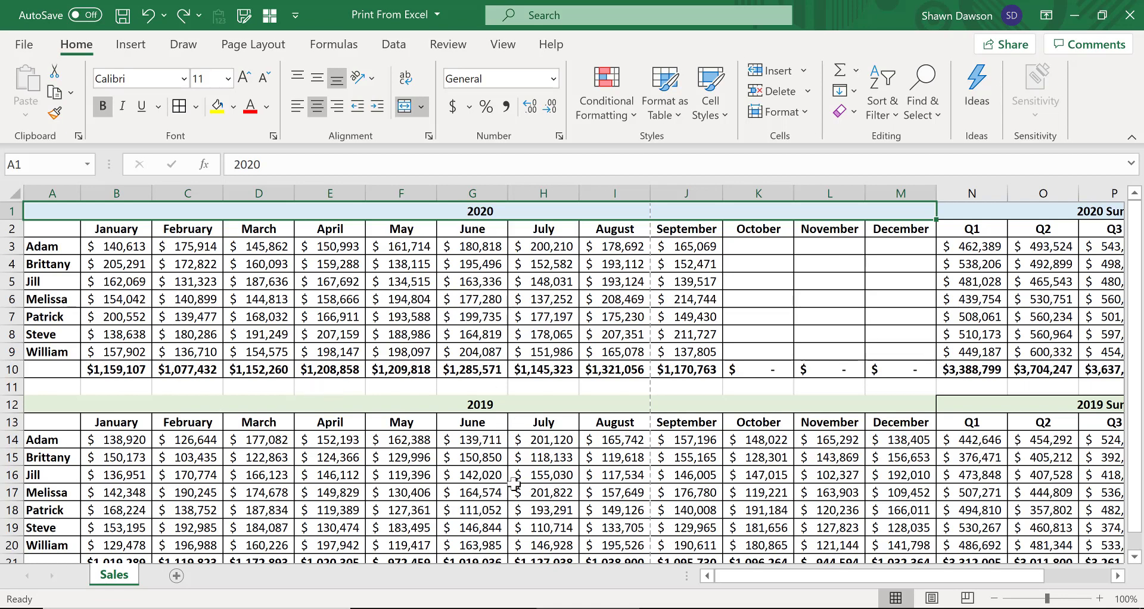
Step: Review the Sales sheet's full width and examine both pages of its print preview
{"action": "left_click_drag", "start_coordinate": [884, 581], "coordinate": [950, 580]}
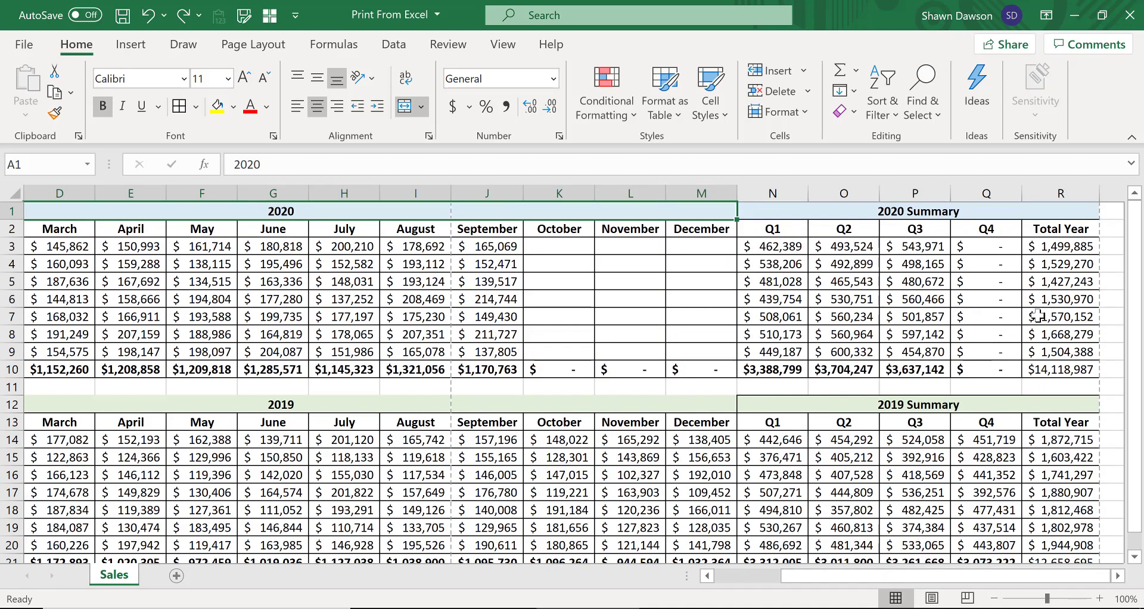
{"action": "left_click", "coordinate": [730, 575]}
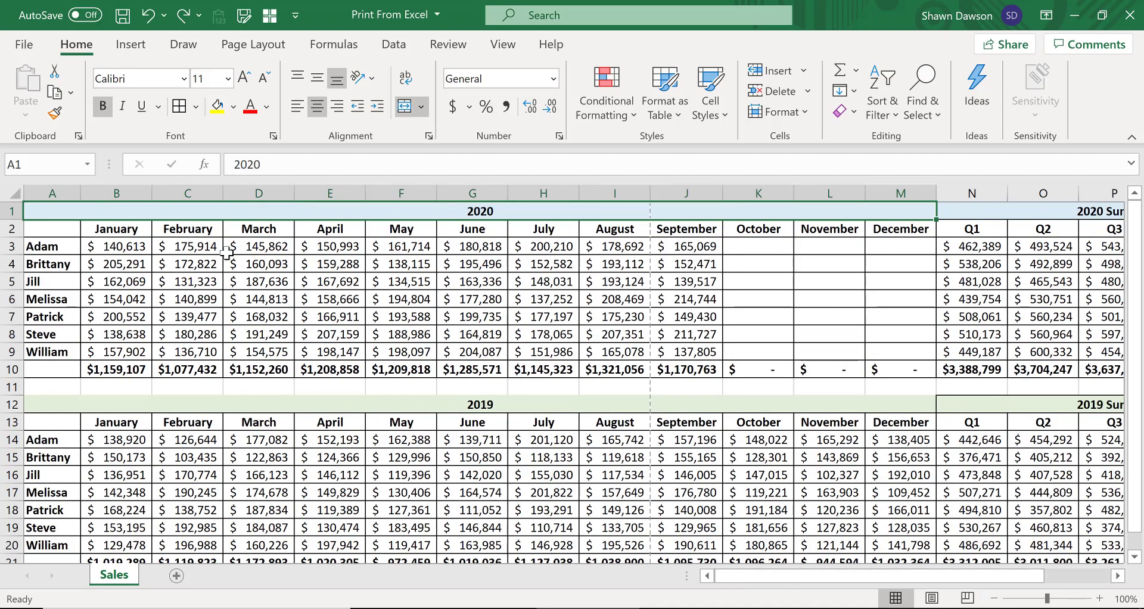
{"action": "left_click", "coordinate": [227, 250]}
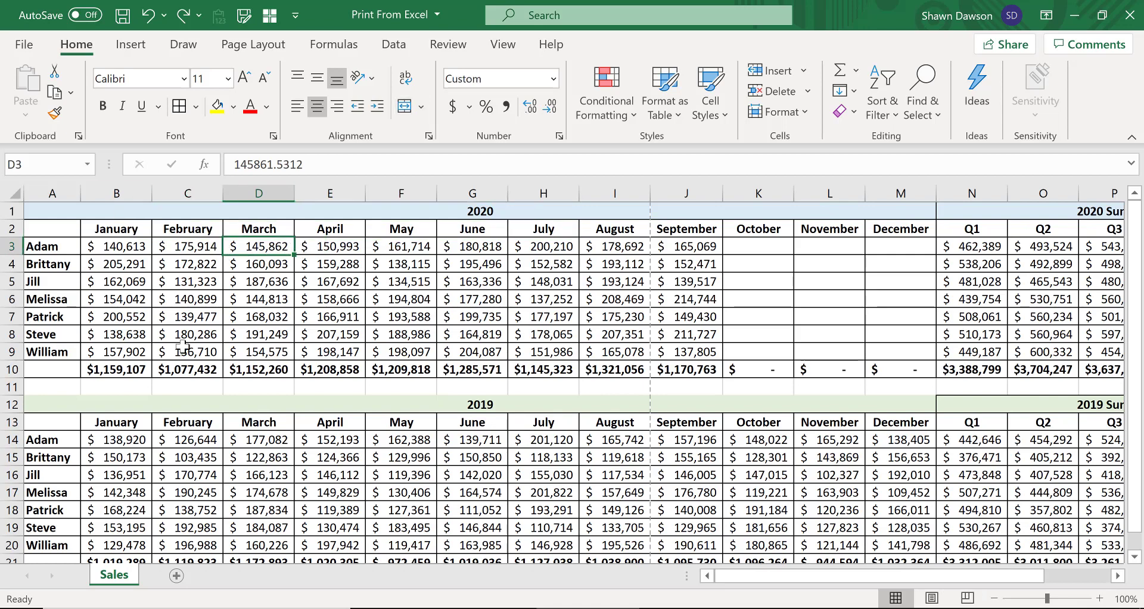
{"action": "left_click", "coordinate": [34, 48]}
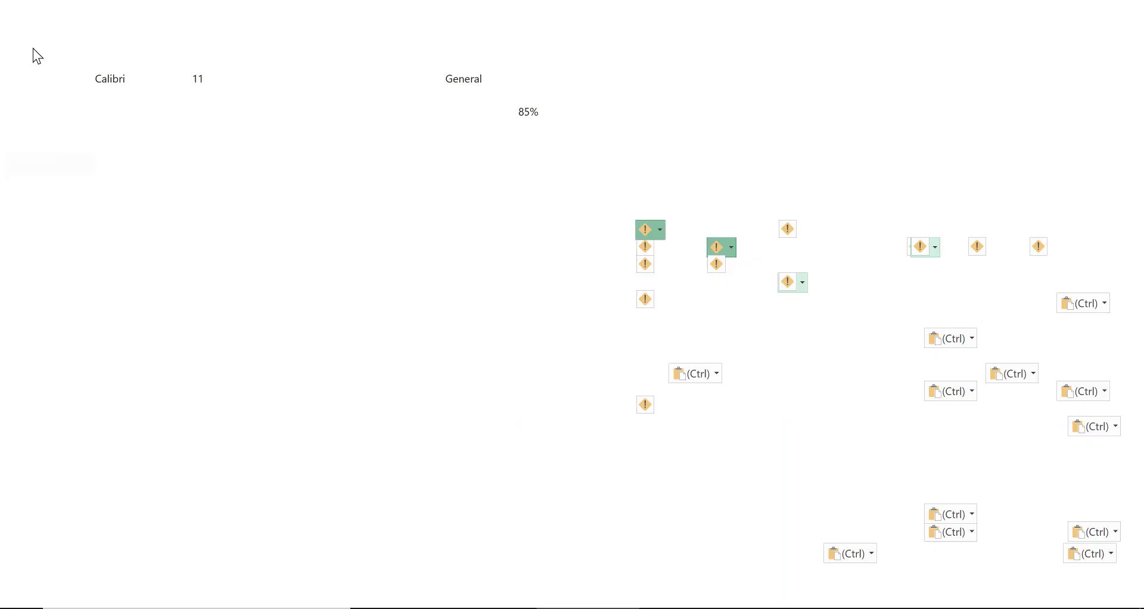
{"action": "left_click", "coordinate": [72, 324]}
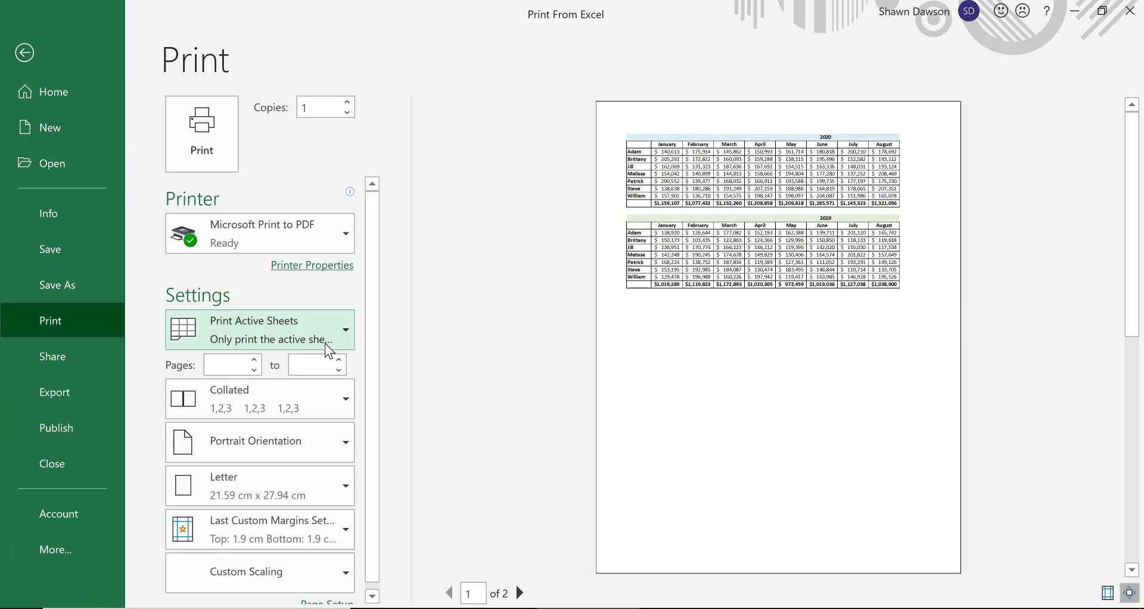
{"action": "key", "text": "Escape"}
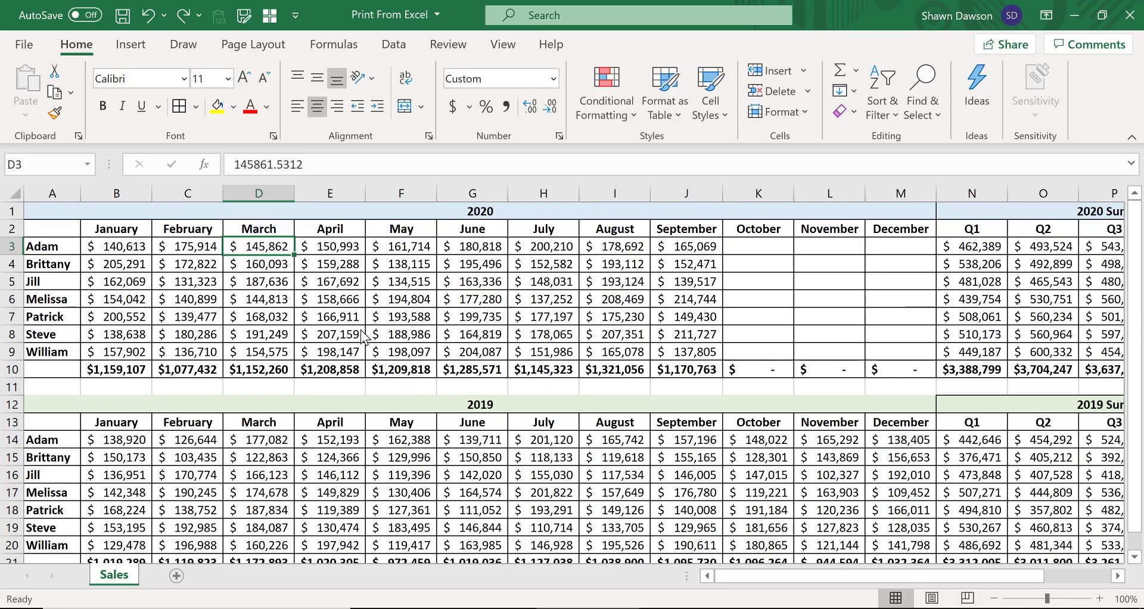
{"action": "key", "text": "ctrl+p"}
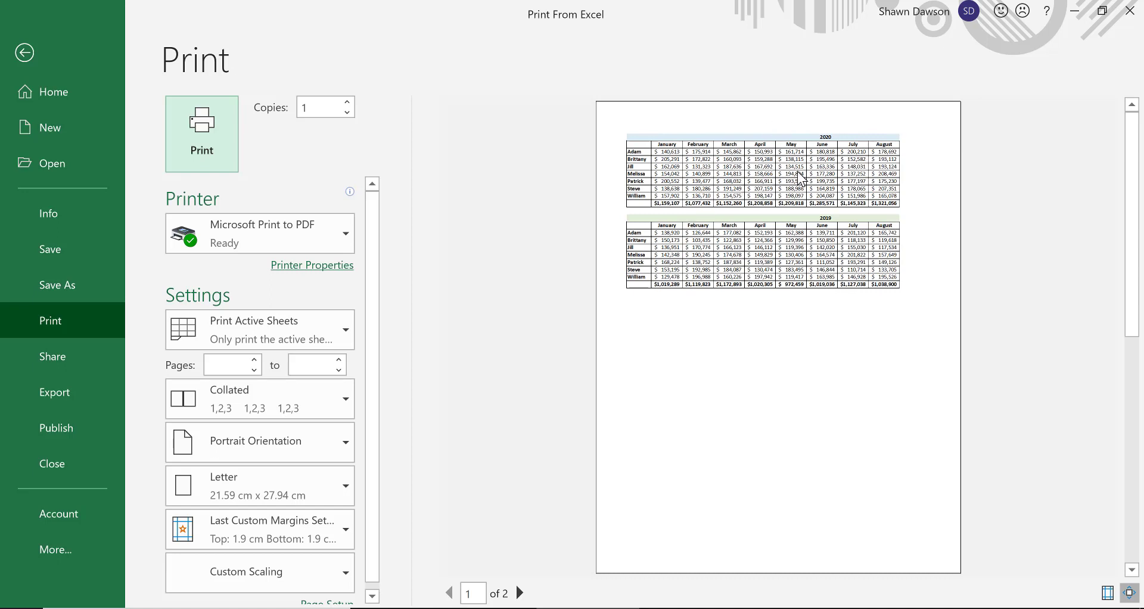
{"action": "left_click", "coordinate": [520, 593]}
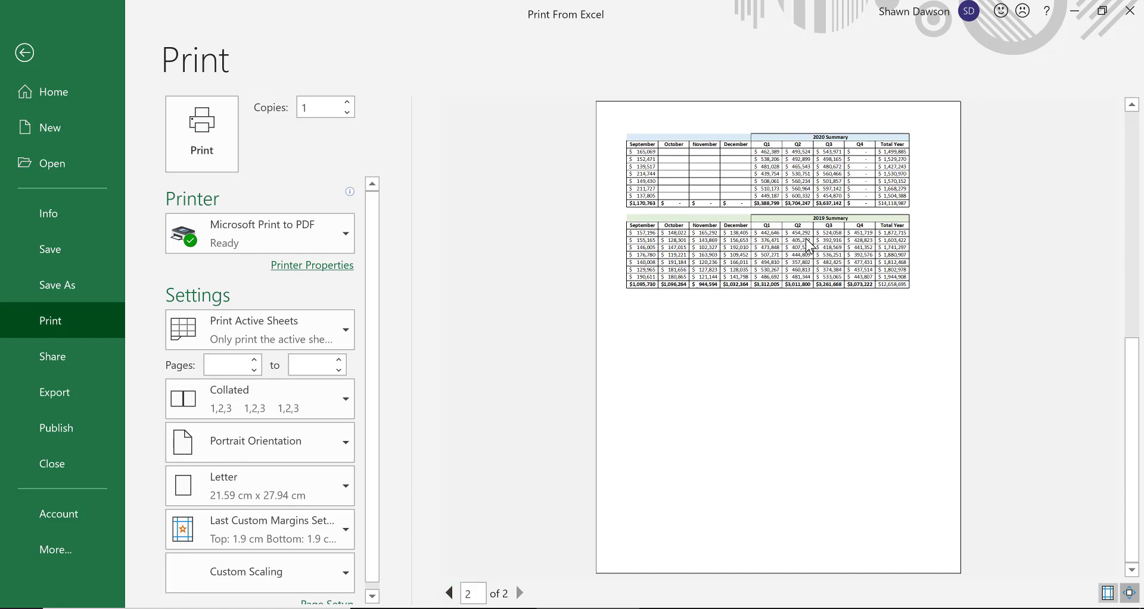
{"action": "left_click", "coordinate": [449, 593]}
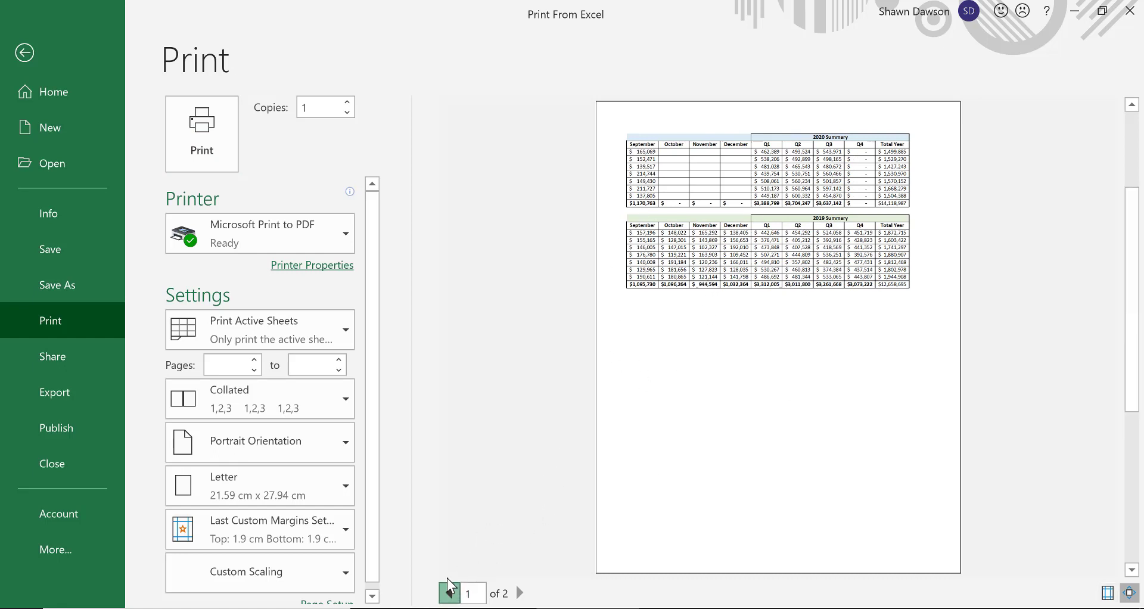
{"action": "key", "text": "Escape"}
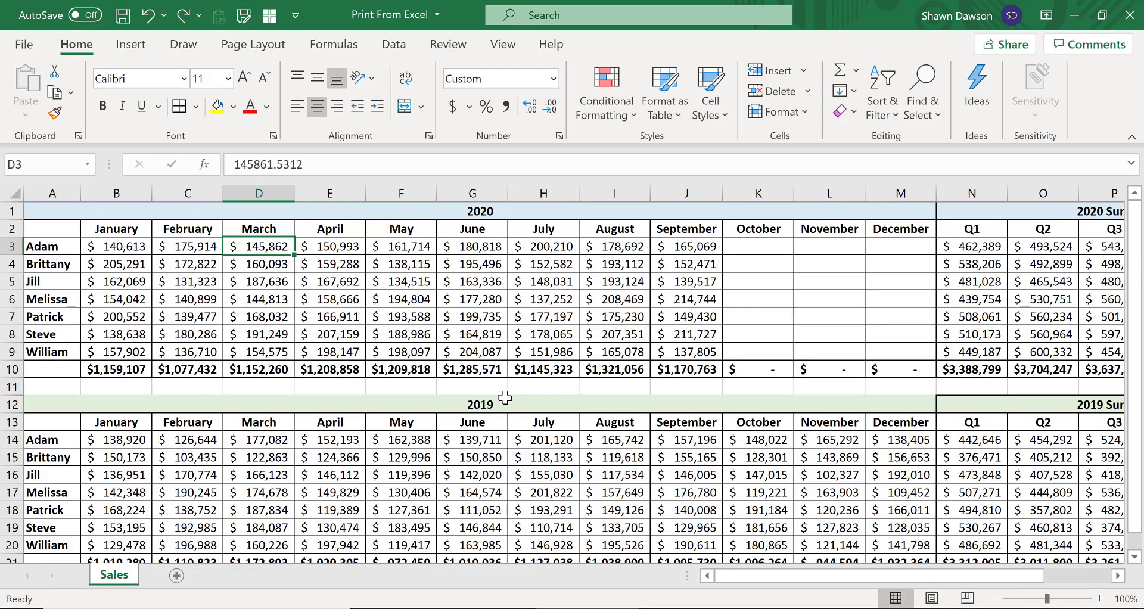
Step: Scale the printout in Page Setup to fit 1 page wide by 1 tall
{"action": "key", "text": "ctrl+p"}
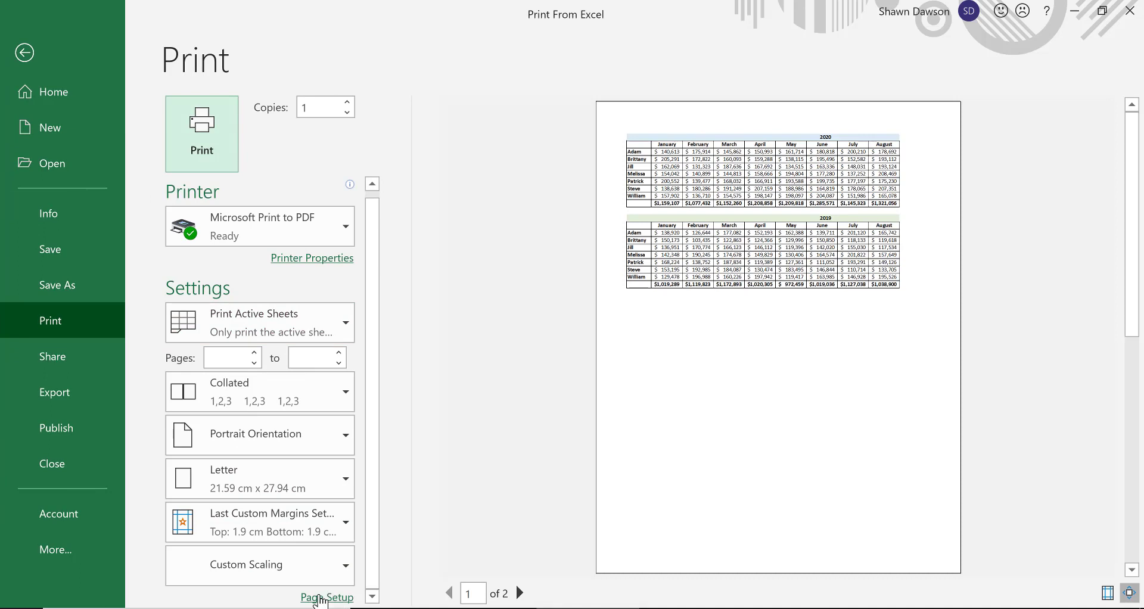
{"action": "left_click", "coordinate": [320, 598]}
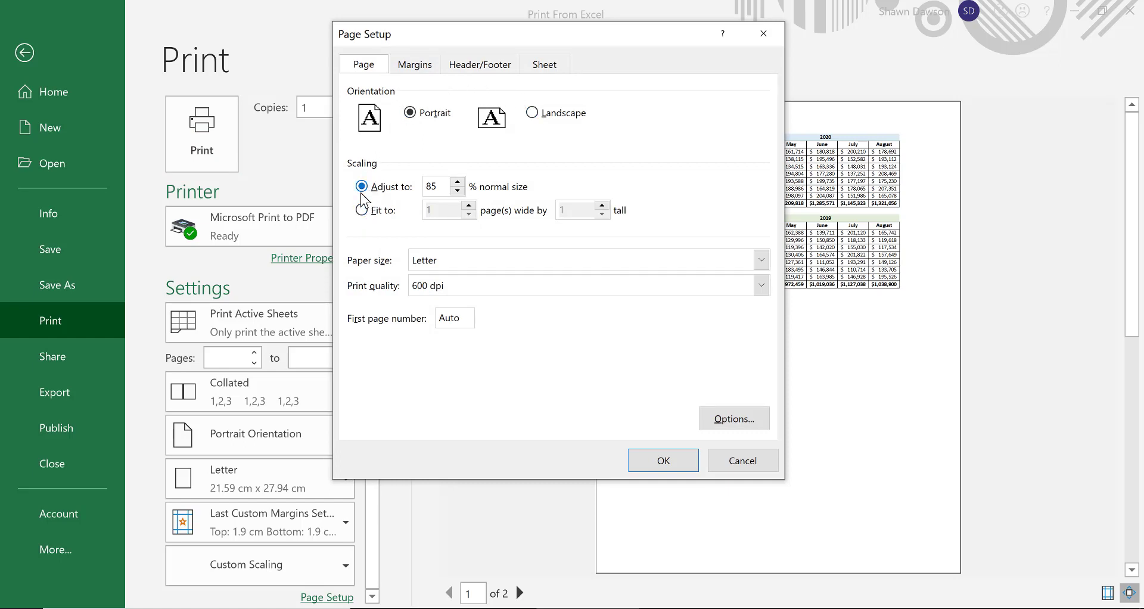
{"action": "left_click", "coordinate": [361, 210]}
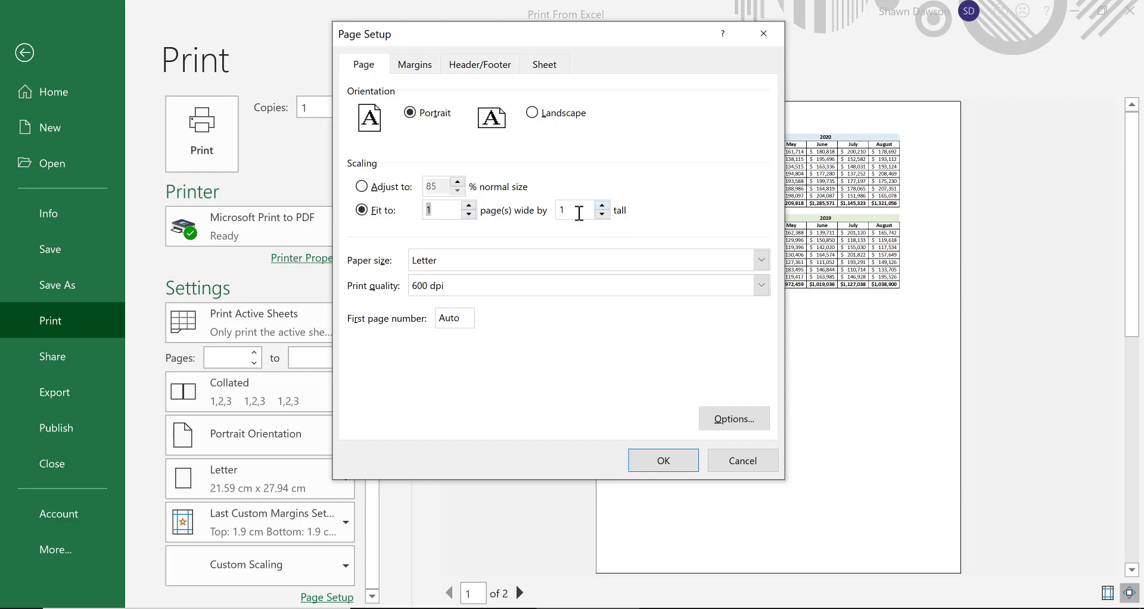
{"action": "left_click_drag", "start_coordinate": [574, 215], "coordinate": [557, 210]}
{"action": "left_click", "coordinate": [649, 462]}
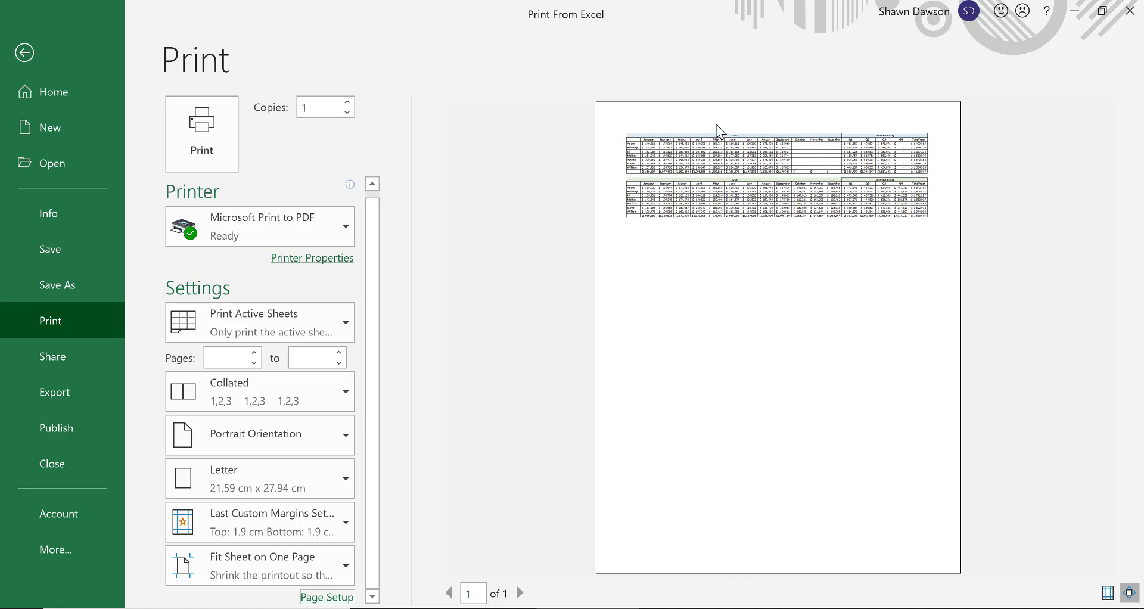
Step: Change the page orientation of the printout to Landscape in Page Setup
{"action": "left_click", "coordinate": [348, 597]}
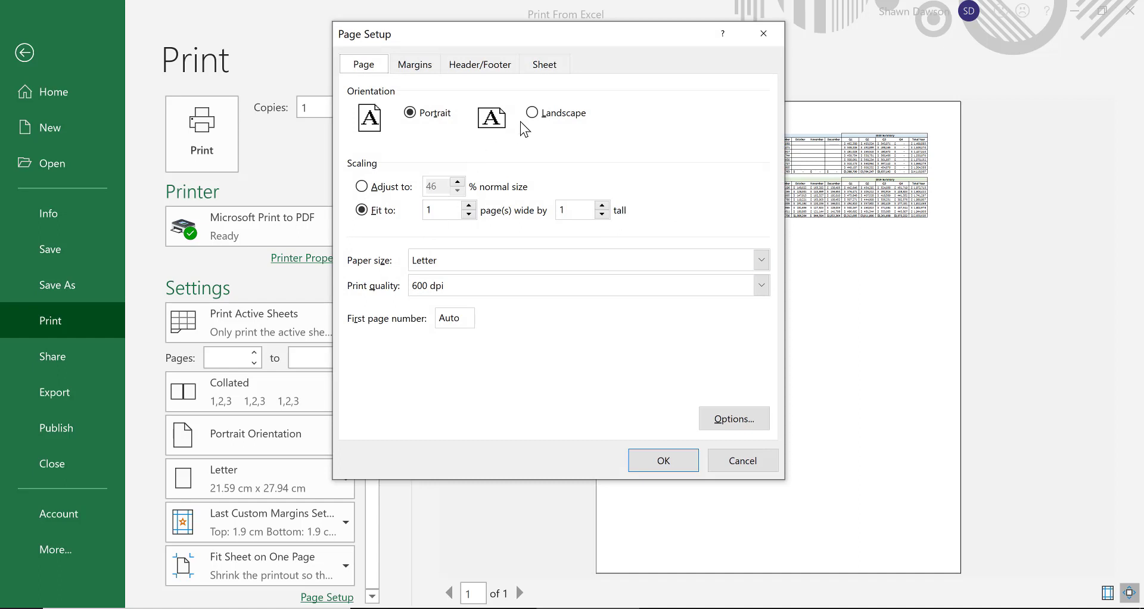
{"action": "left_click", "coordinate": [533, 114]}
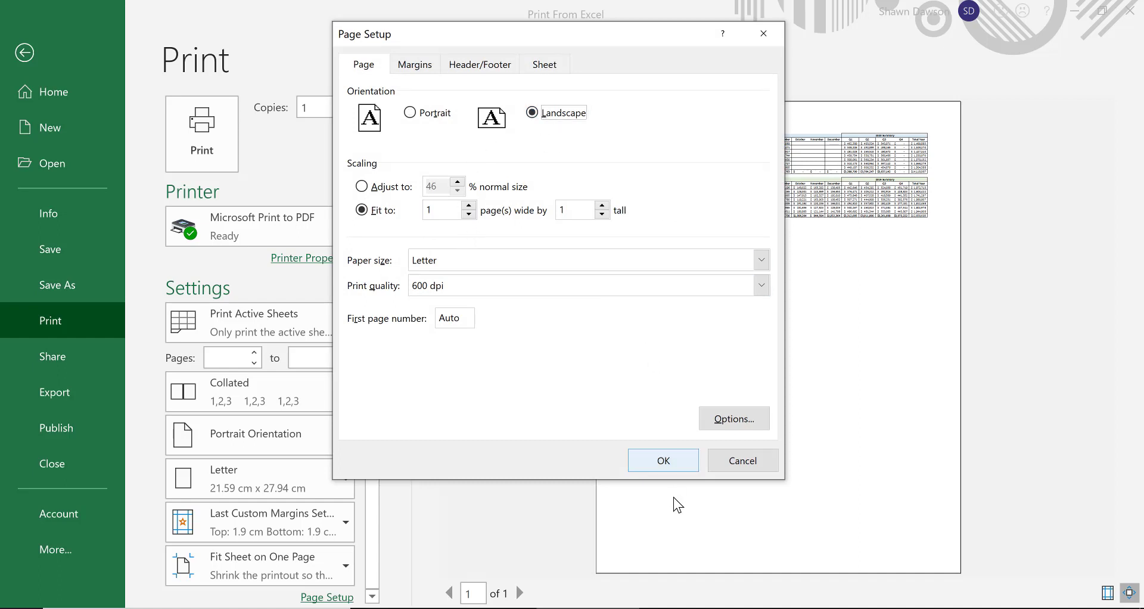
{"action": "left_click", "coordinate": [672, 469]}
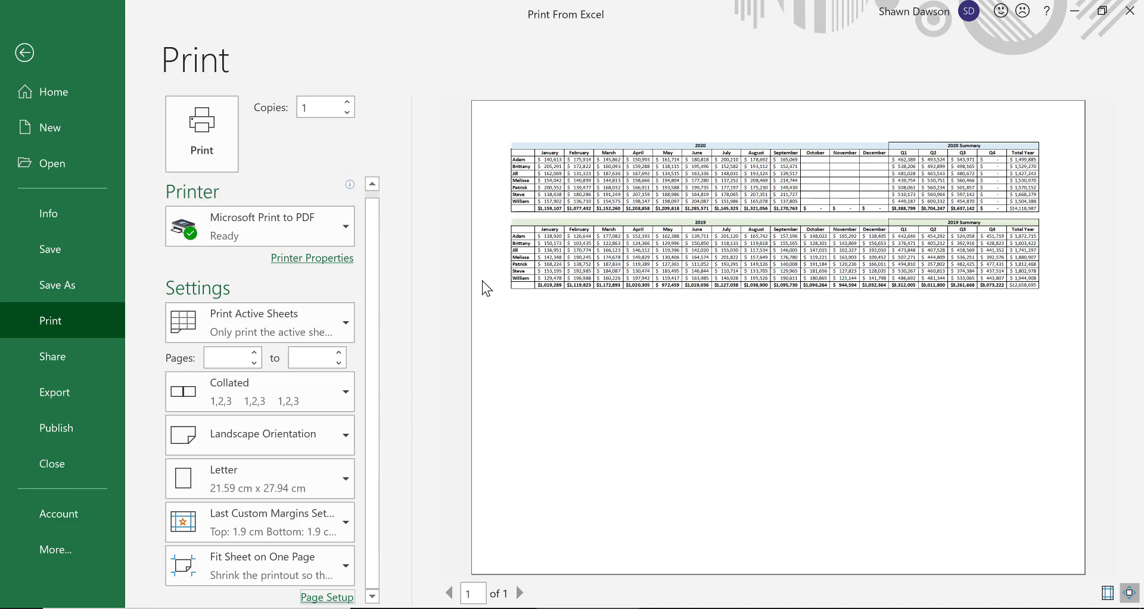
Step: Set the paper size to Legal in Page Setup
{"action": "left_click", "coordinate": [331, 597]}
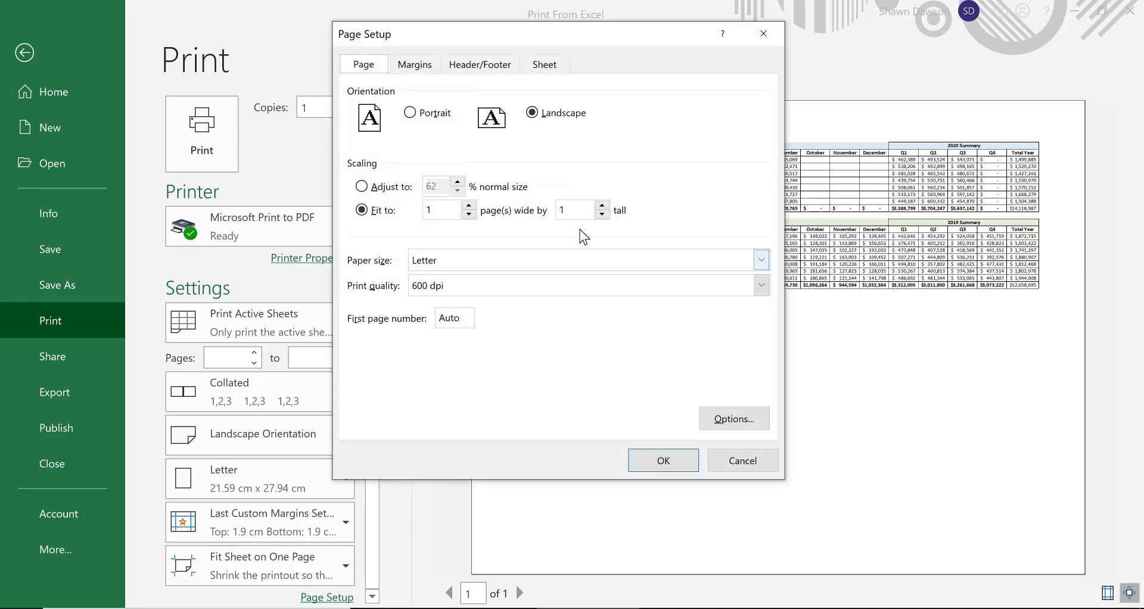
{"action": "left_click", "coordinate": [728, 462]}
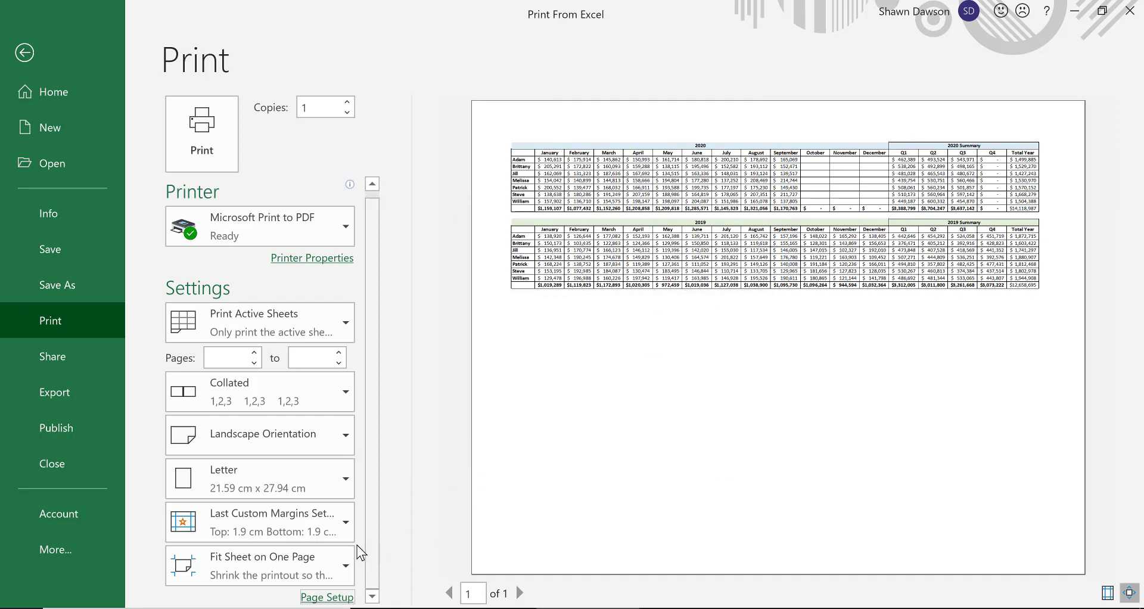
{"action": "left_click", "coordinate": [329, 597]}
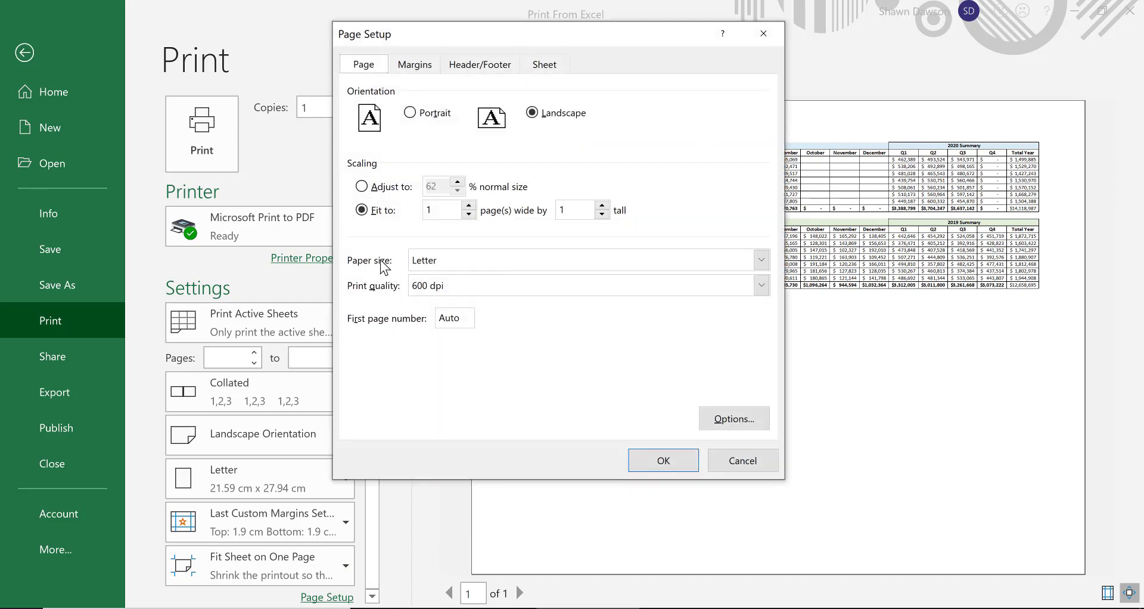
{"action": "left_click", "coordinate": [433, 264]}
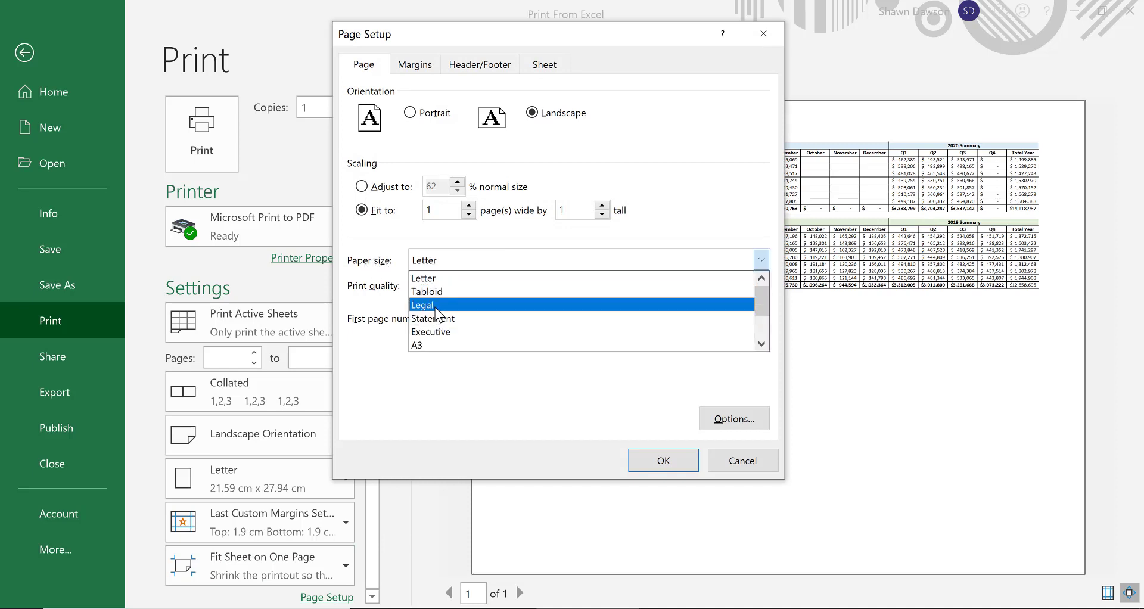
{"action": "left_click", "coordinate": [439, 298]}
{"action": "left_click", "coordinate": [663, 460]}
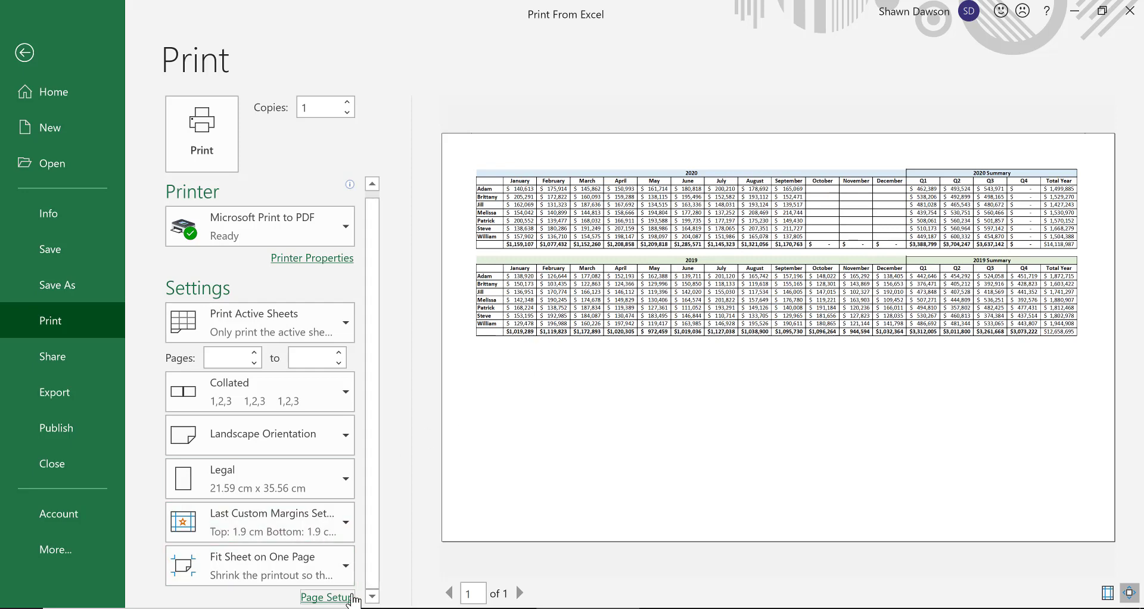
Step: Switch the paper size back to Letter in Page Setup and return to the worksheet
{"action": "left_click", "coordinate": [326, 597]}
{"action": "left_click", "coordinate": [432, 260]}
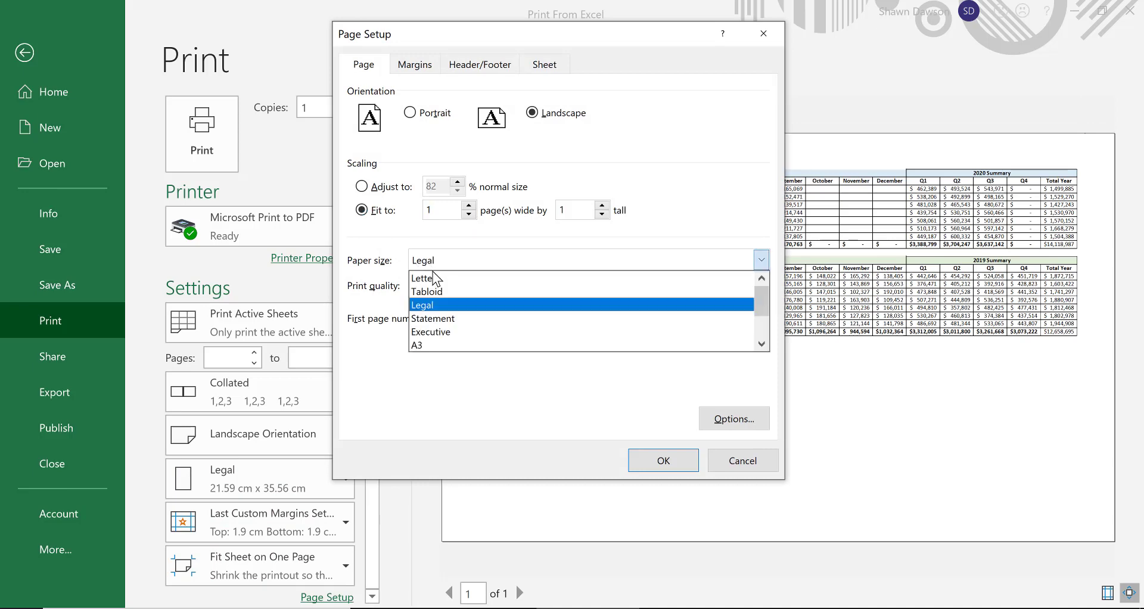
{"action": "left_click", "coordinate": [436, 279]}
{"action": "left_click", "coordinate": [663, 461]}
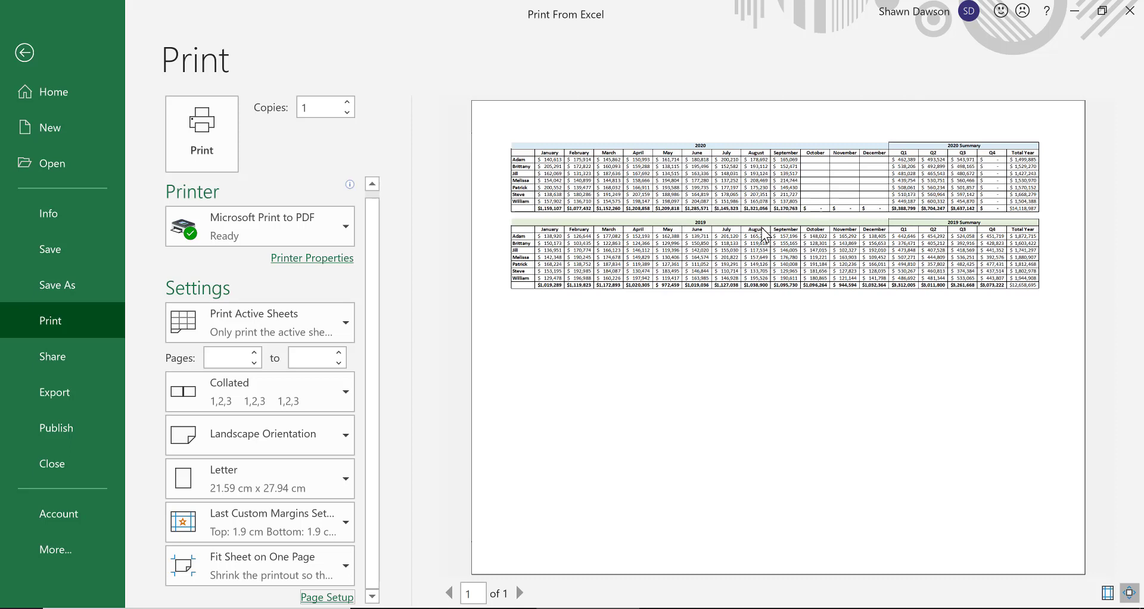
{"action": "key", "text": "Escape"}
Step: Set the 2020 sales table together with its 2020 Summary, cells A1:R10, as the print area
{"action": "left_click", "coordinate": [357, 337]}
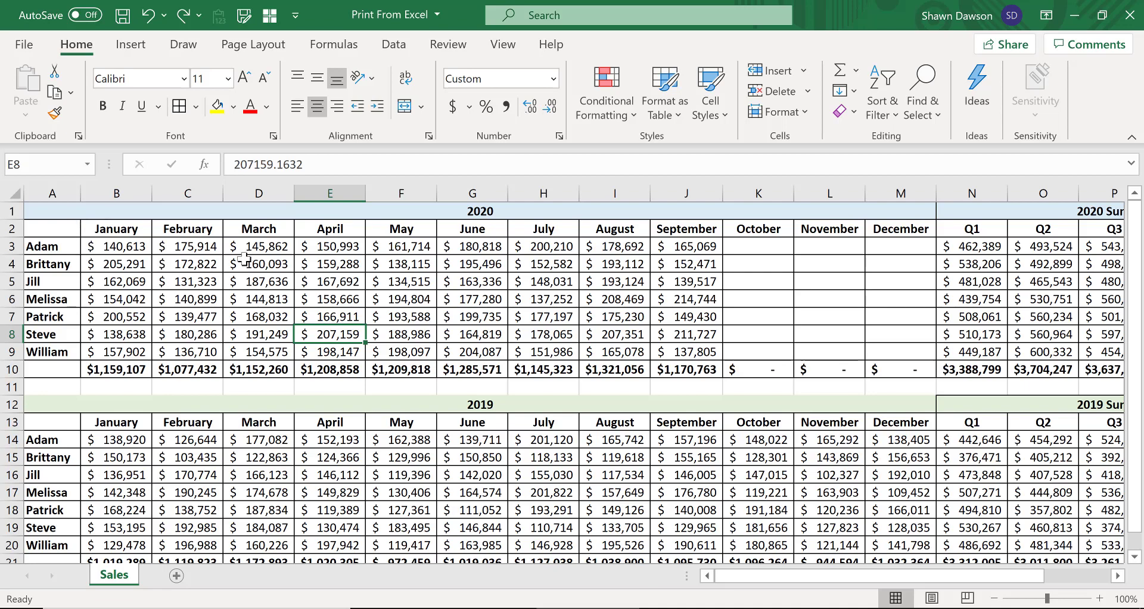
{"action": "key", "text": "ctrl+p"}
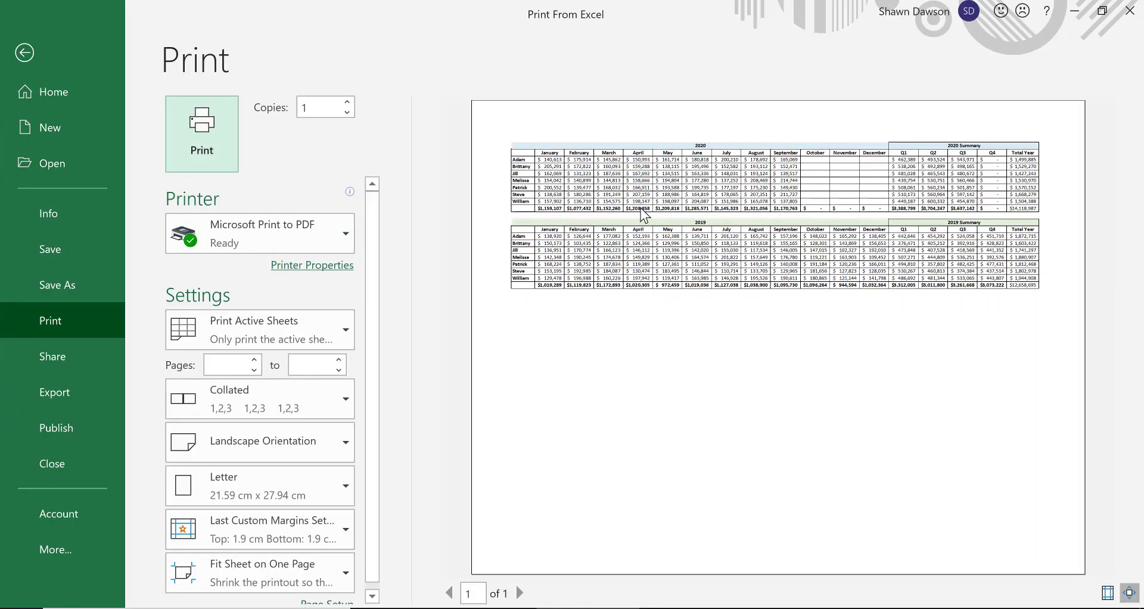
{"action": "key", "text": "Escape"}
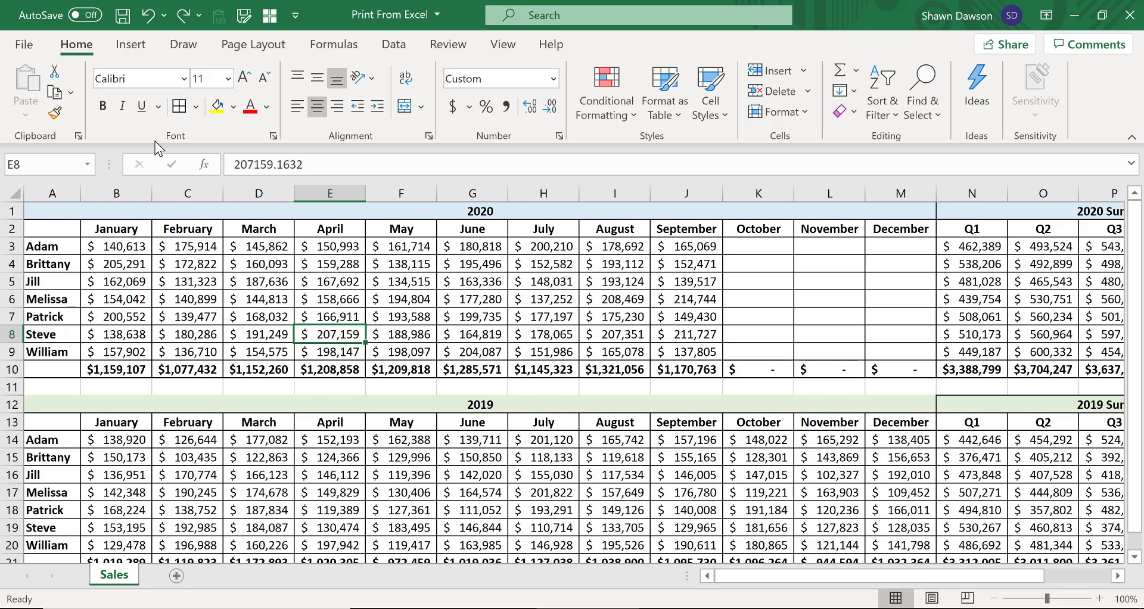
{"action": "left_click", "coordinate": [246, 57]}
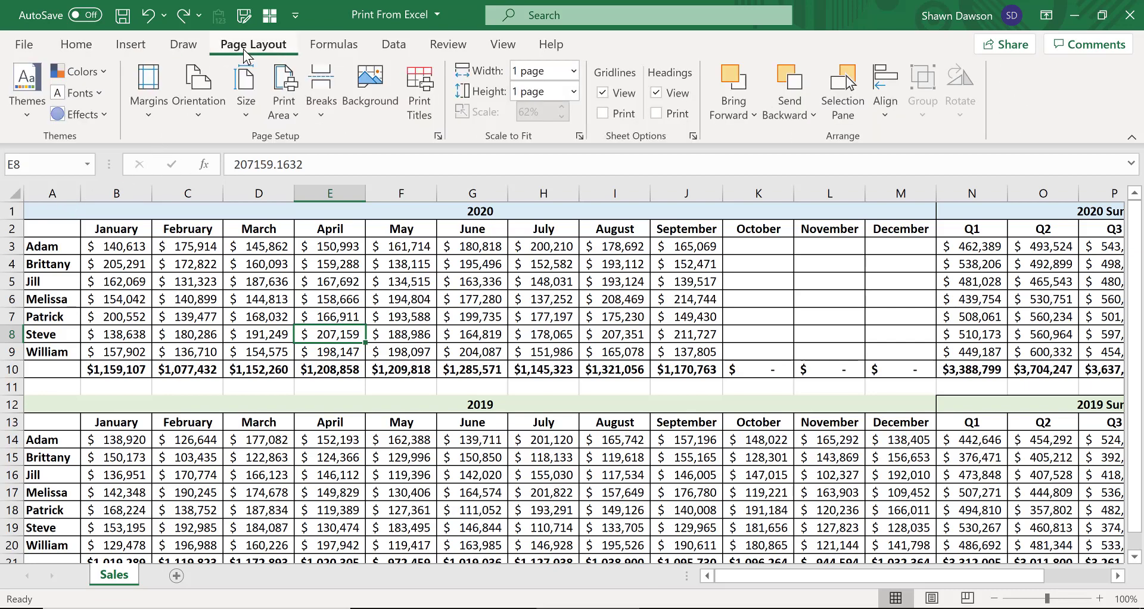
{"action": "left_click_drag", "start_coordinate": [107, 209], "coordinate": [1059, 368]}
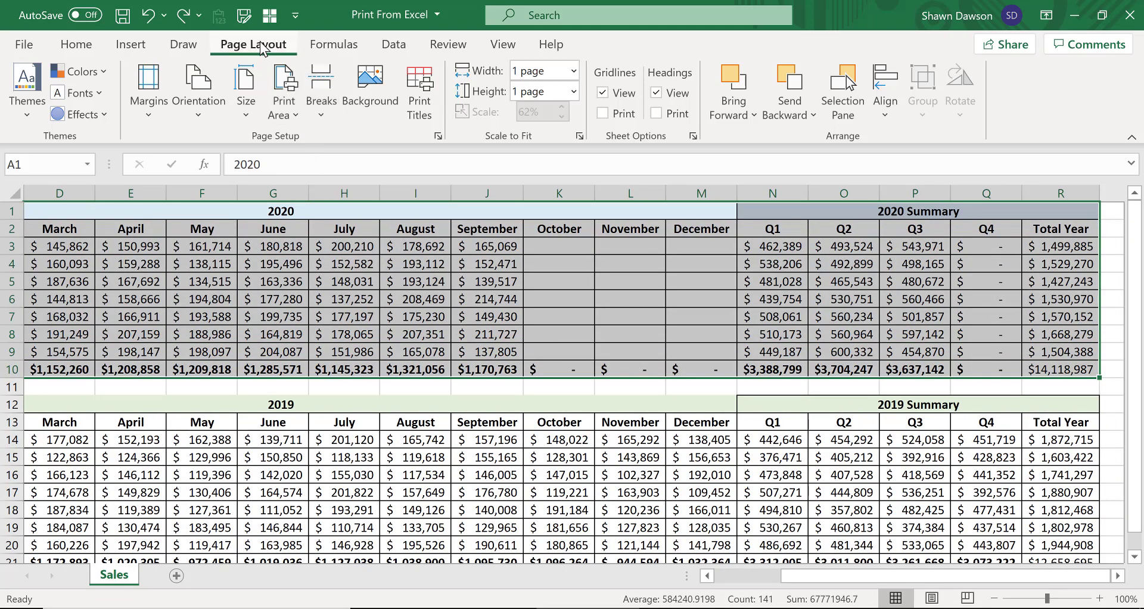
{"action": "left_click", "coordinate": [286, 101]}
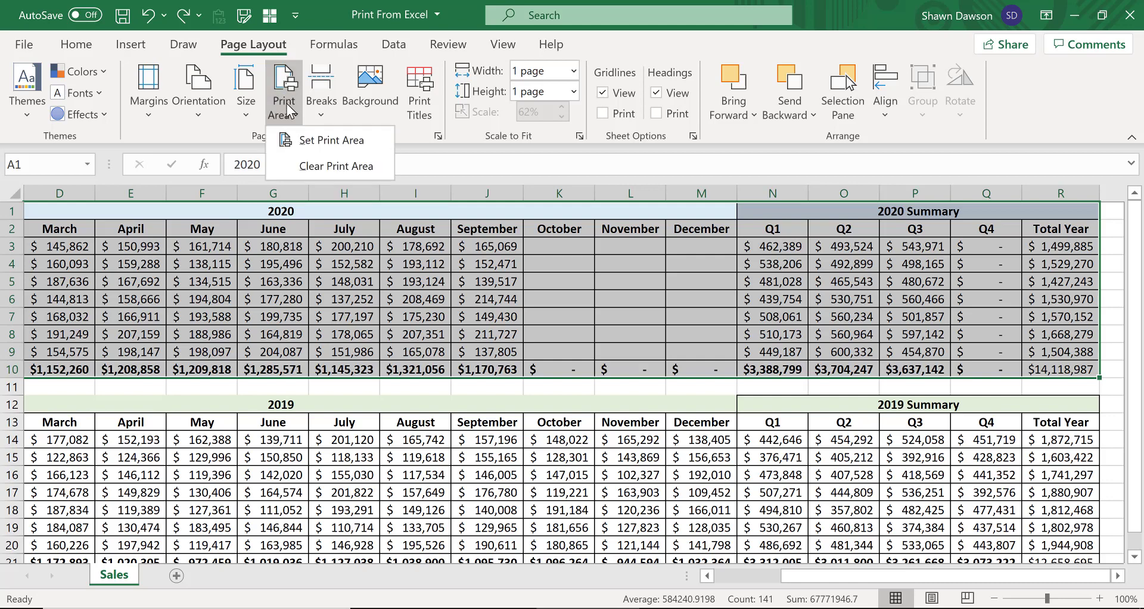
{"action": "left_click", "coordinate": [305, 143]}
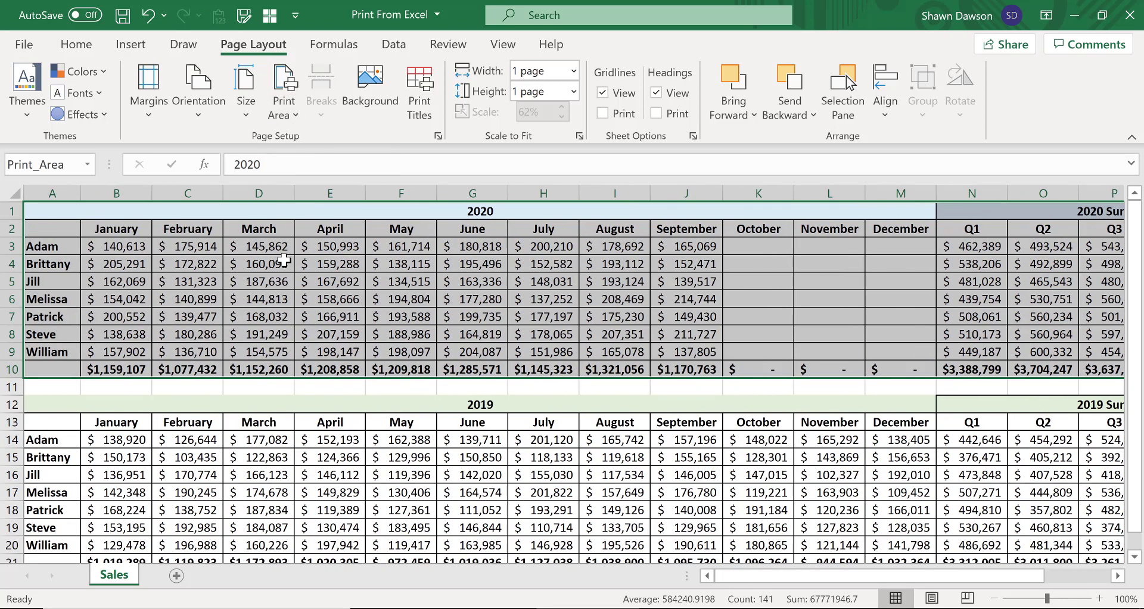
{"action": "left_click", "coordinate": [284, 260]}
Step: Check the print preview of the defined print area and return to the worksheet
{"action": "key", "text": "ctrl+p"}
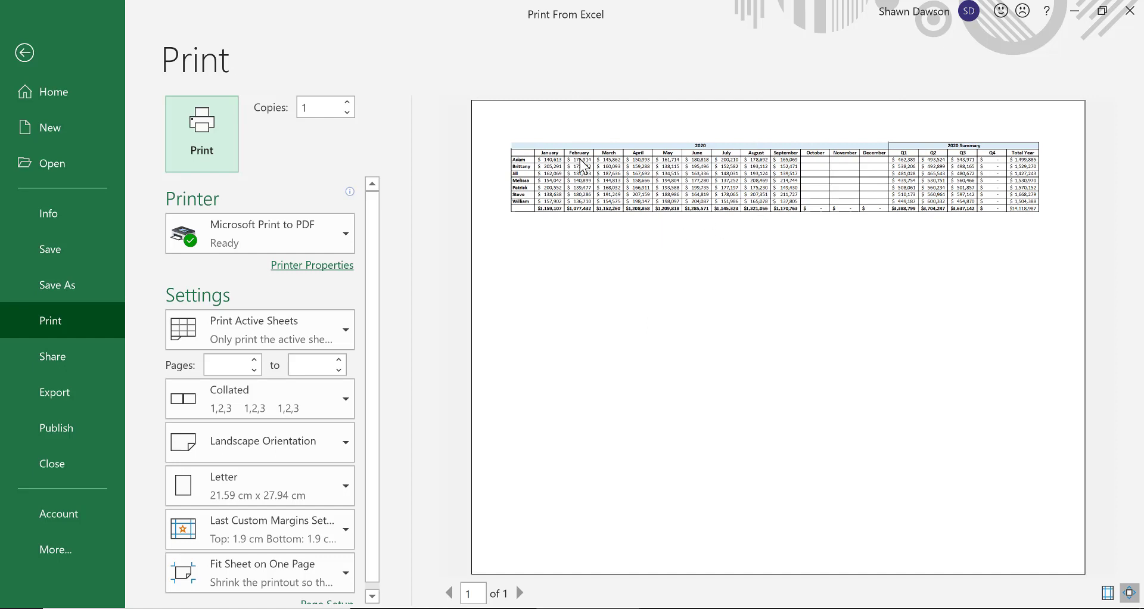
{"action": "key", "text": "Escape"}
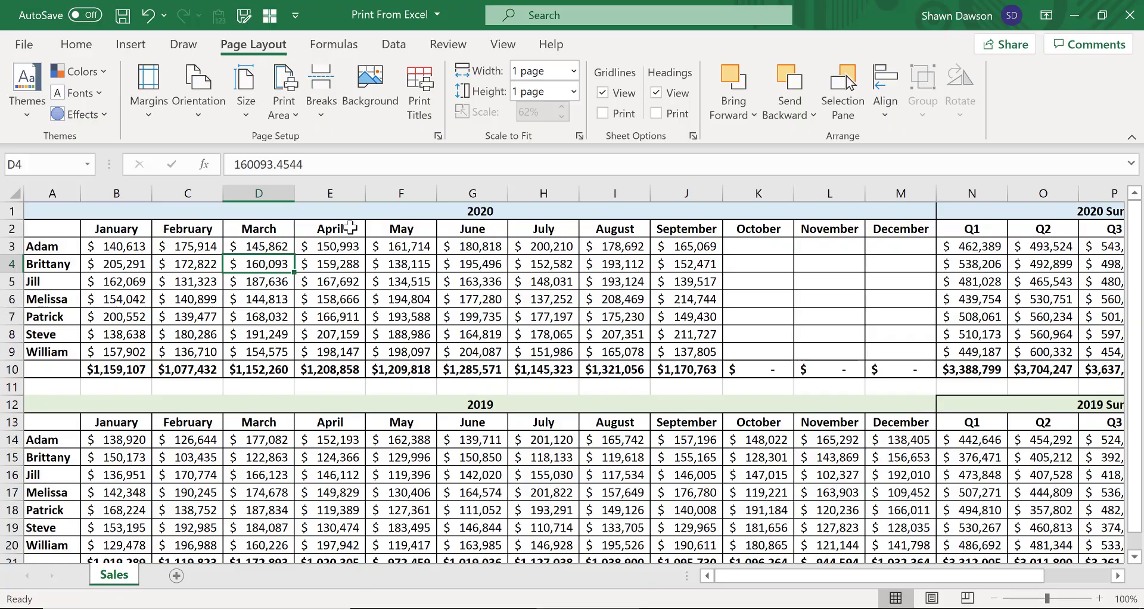
{"action": "key", "text": "ctrl+p"}
{"action": "key", "text": "Escape"}
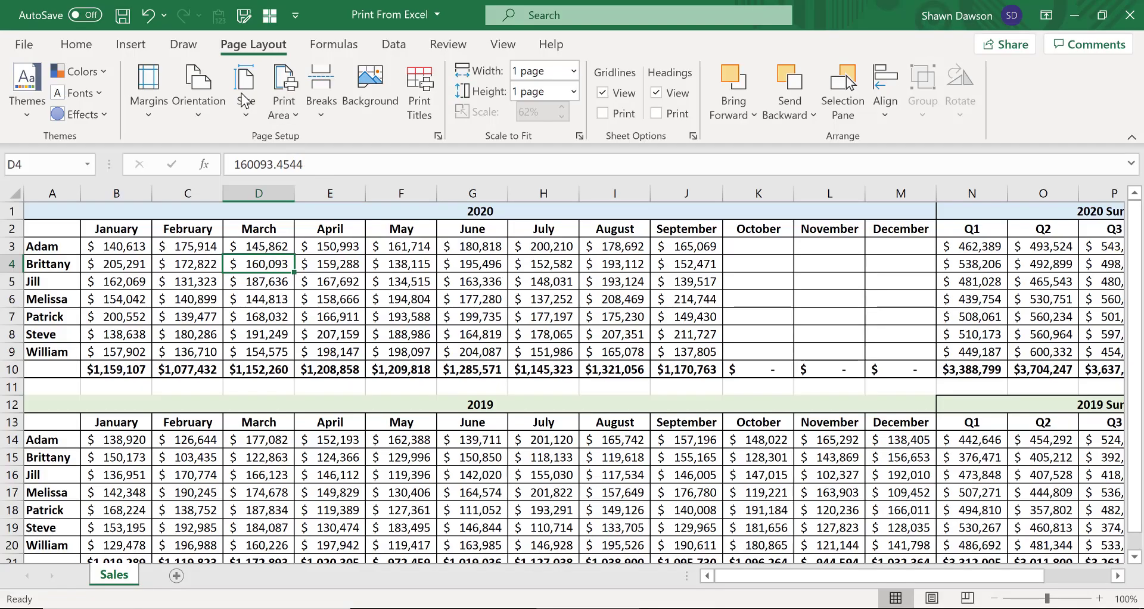
Step: Clear the worksheet's print area and check the print preview before returning to the sheet
{"action": "left_click", "coordinate": [287, 89]}
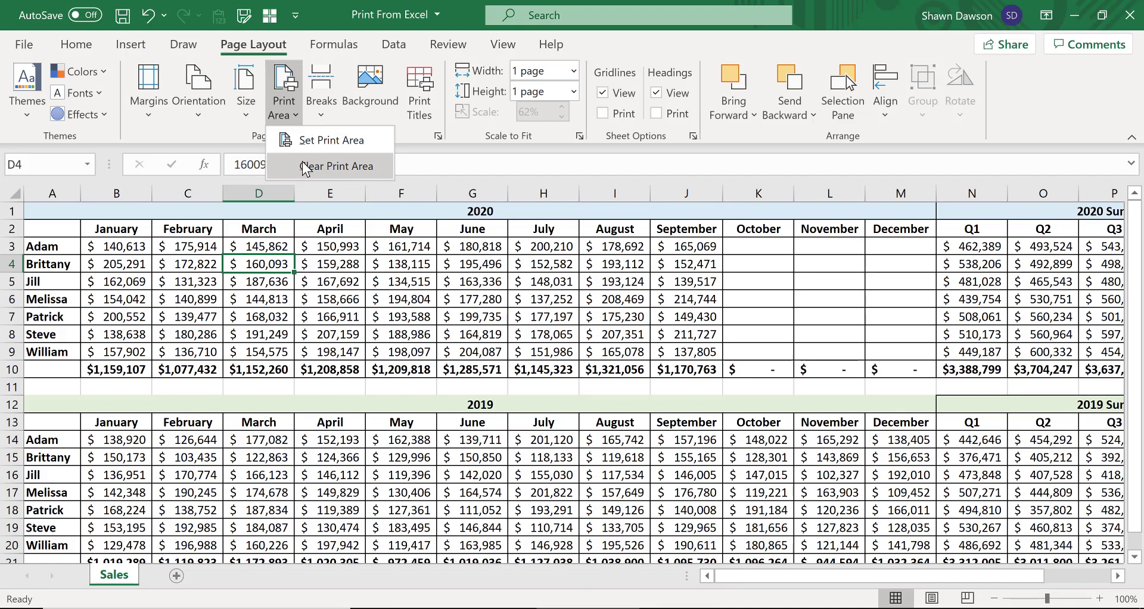
{"action": "left_click", "coordinate": [302, 166]}
{"action": "key", "text": "F2"}
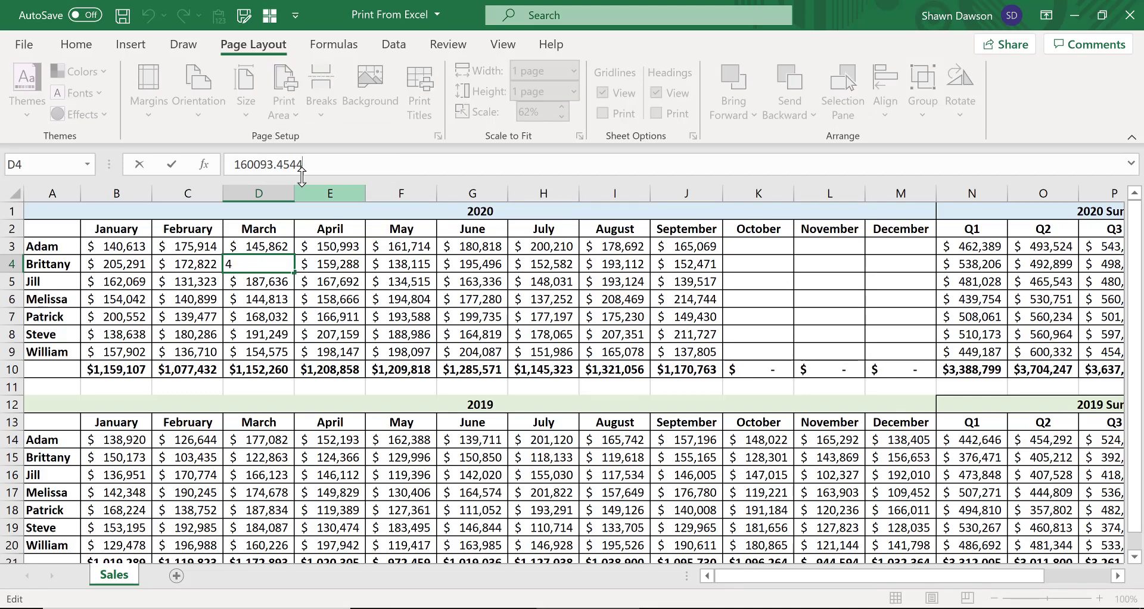
{"action": "key", "text": "Escape"}
{"action": "left_click", "coordinate": [286, 101]}
{"action": "left_click", "coordinate": [312, 162]}
{"action": "left_click", "coordinate": [303, 265]}
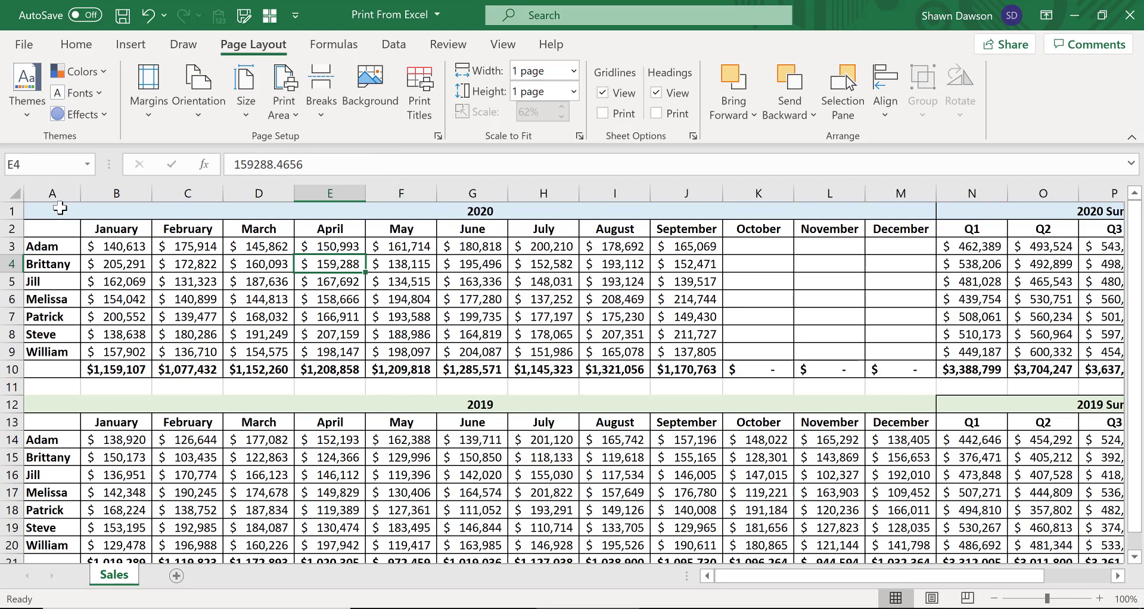
{"action": "key", "text": "ctrl+p"}
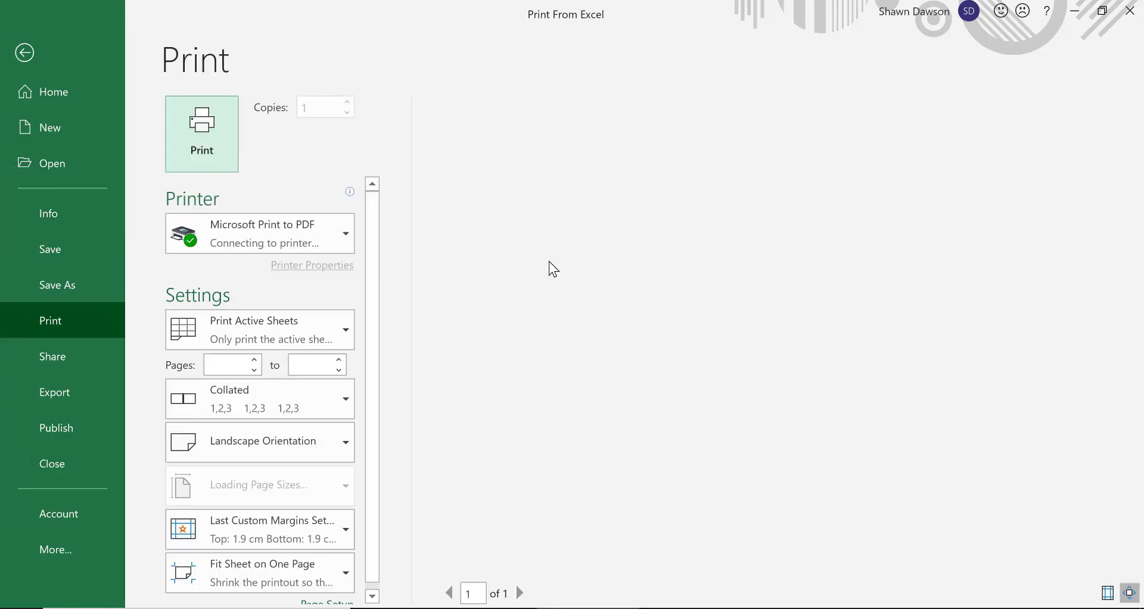
{"action": "key", "text": "Escape"}
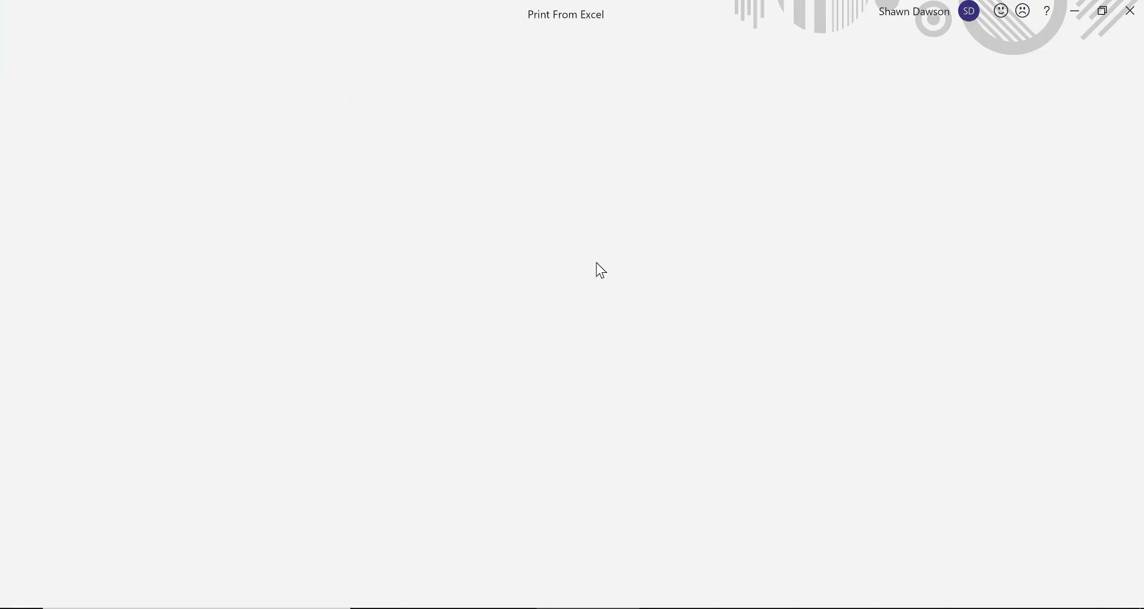
Step: Select the 2020 table with its 2020 Summary, cells A1:R10, and set the print range to Print Selection
{"action": "left_click_drag", "start_coordinate": [72, 207], "coordinate": [871, 373]}
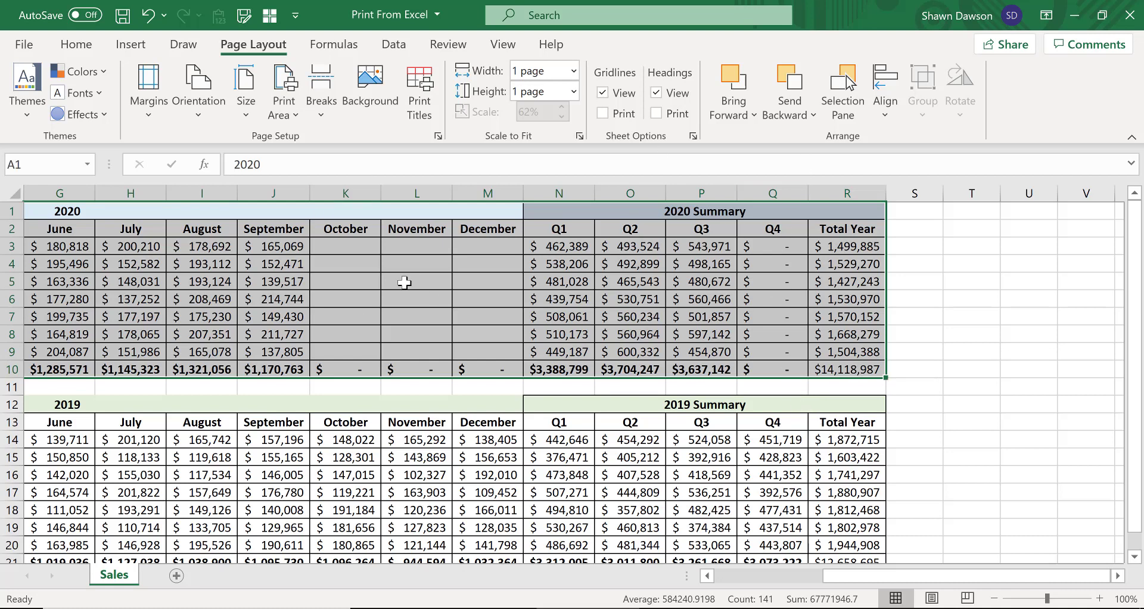
{"action": "key", "text": "ctrl+p"}
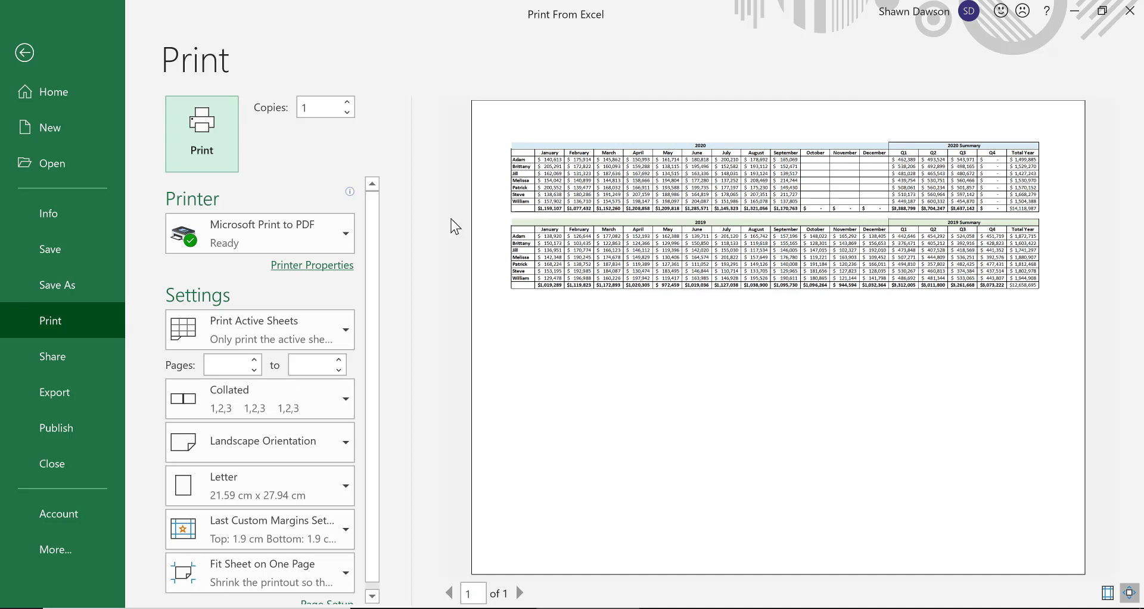
{"action": "left_click", "coordinate": [344, 327]}
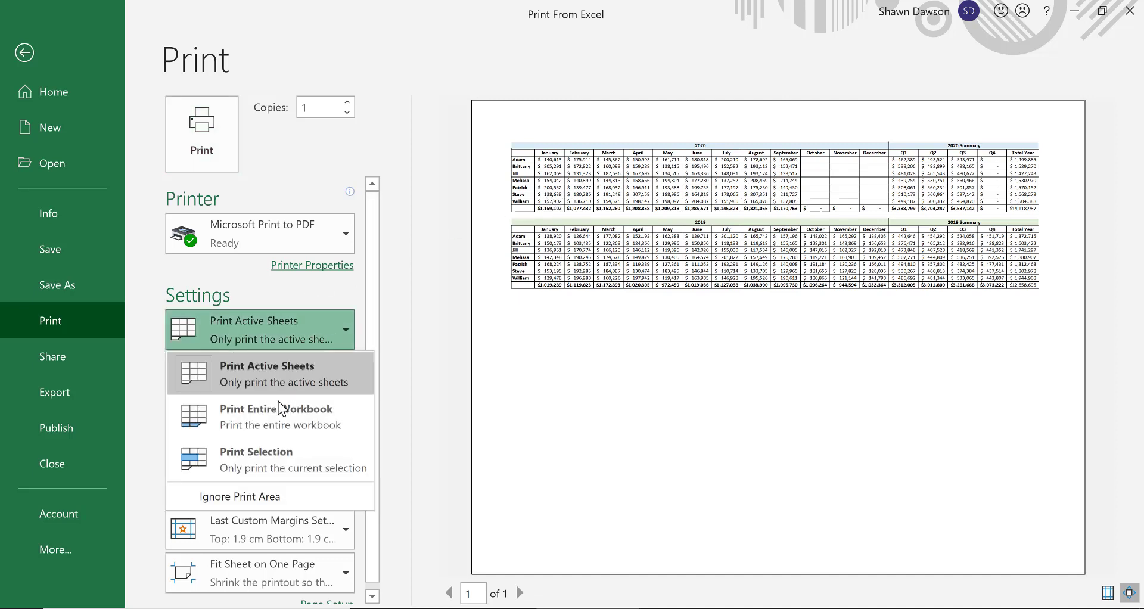
{"action": "left_click", "coordinate": [245, 463]}
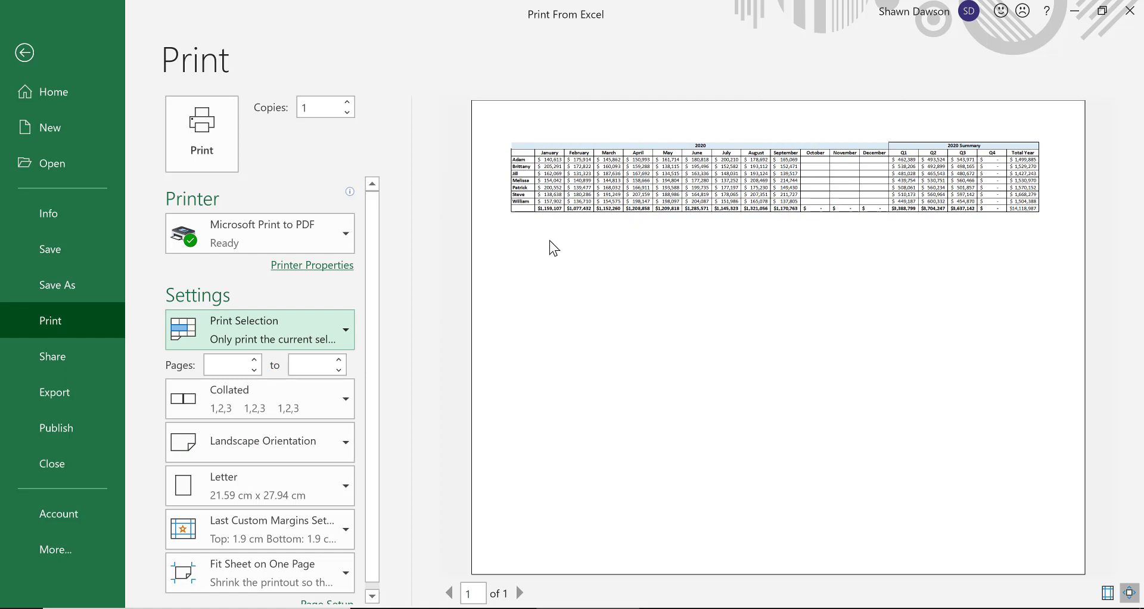
{"action": "key", "text": "Escape"}
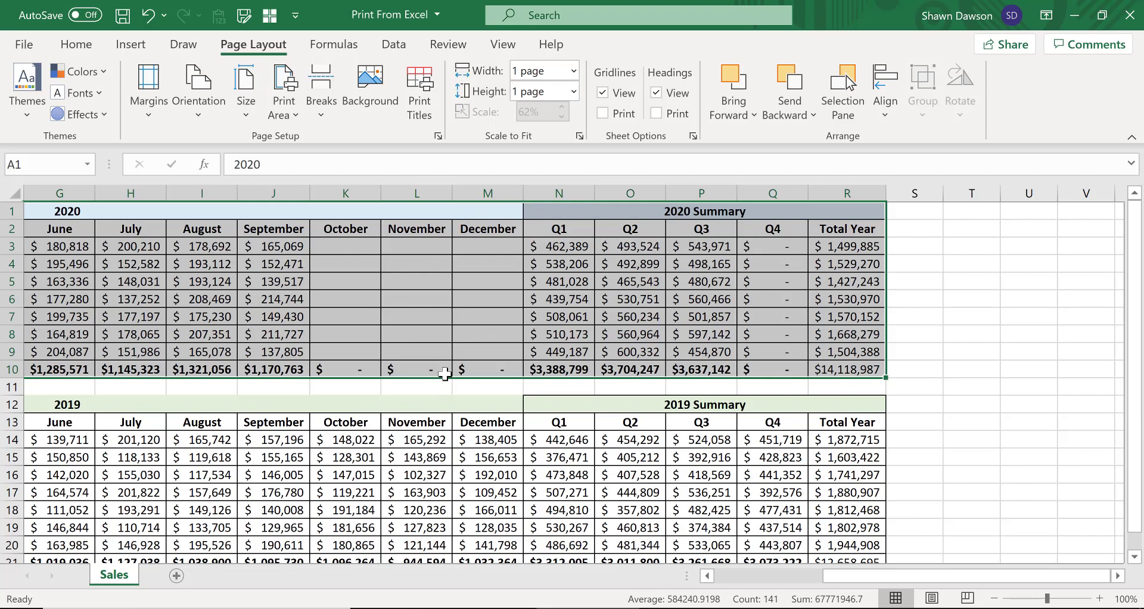
Step: Compare previews by switching the print range to Print Active Sheets and back to Print Selection with A1:R10 selected
{"action": "key", "text": "ctrl+p"}
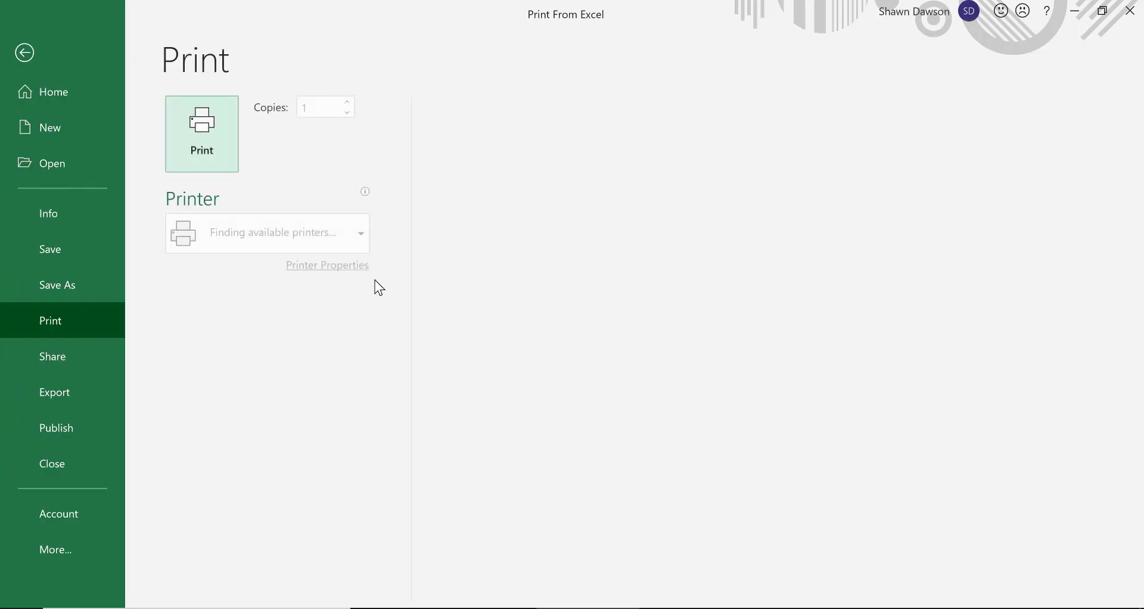
{"action": "left_click", "coordinate": [274, 324]}
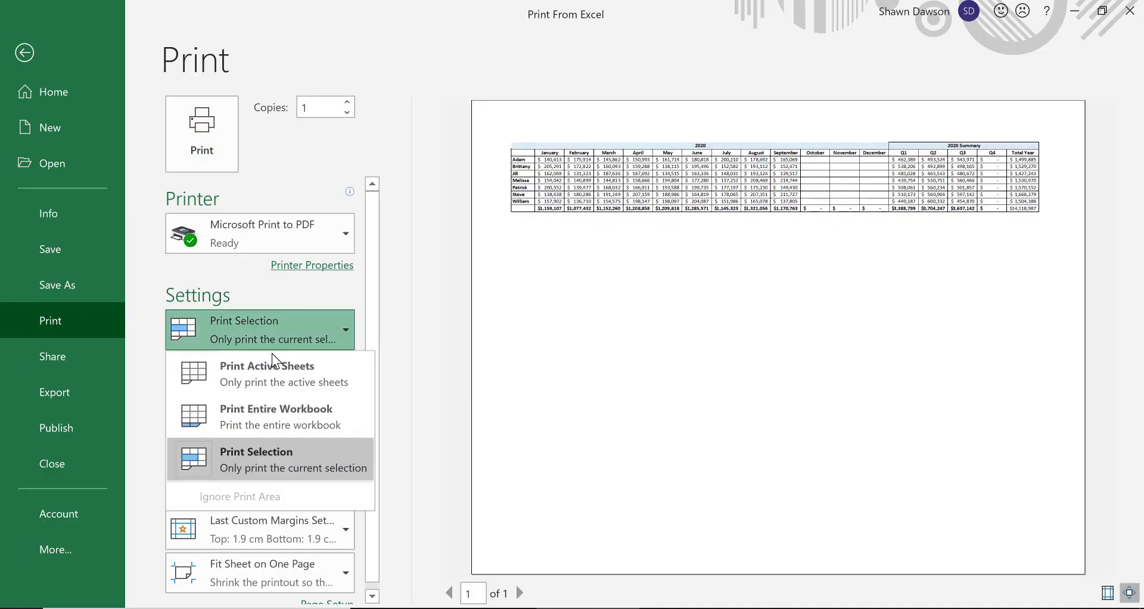
{"action": "left_click", "coordinate": [269, 359]}
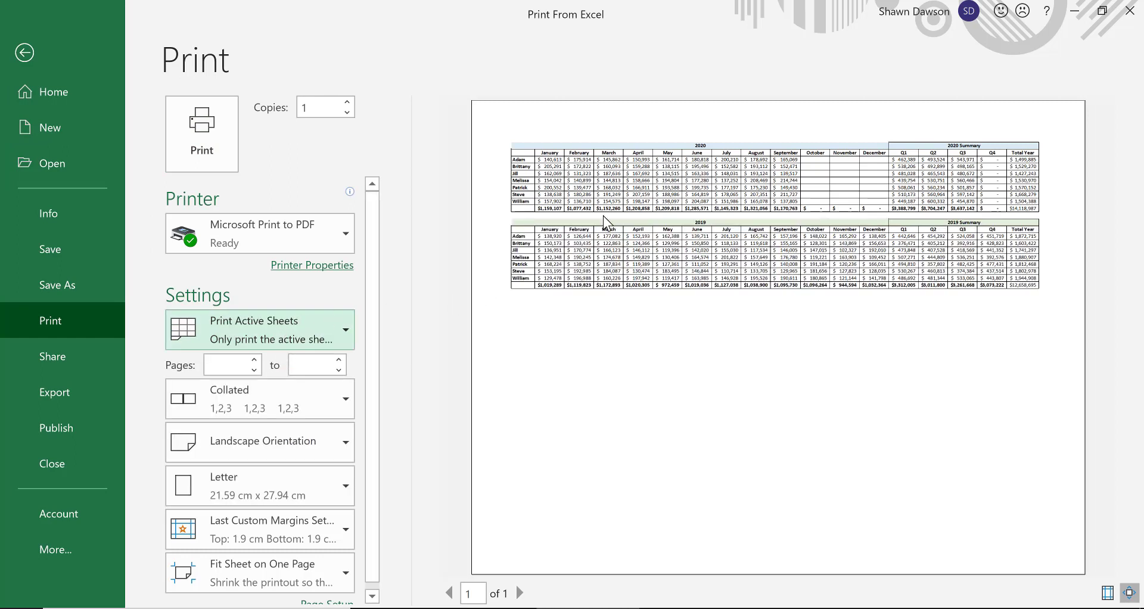
{"action": "left_click", "coordinate": [294, 320]}
{"action": "left_click", "coordinate": [259, 458]}
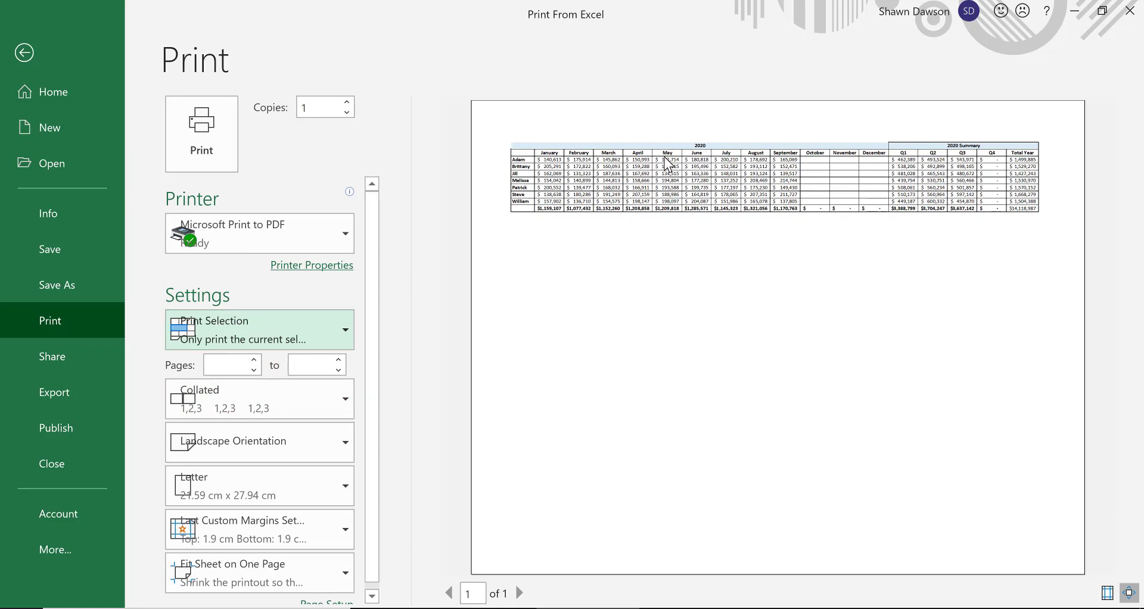
{"action": "key", "text": "Escape"}
Step: Select only the 2020 Summary, cells N1:R10, and check its print preview
{"action": "left_click", "coordinate": [630, 277]}
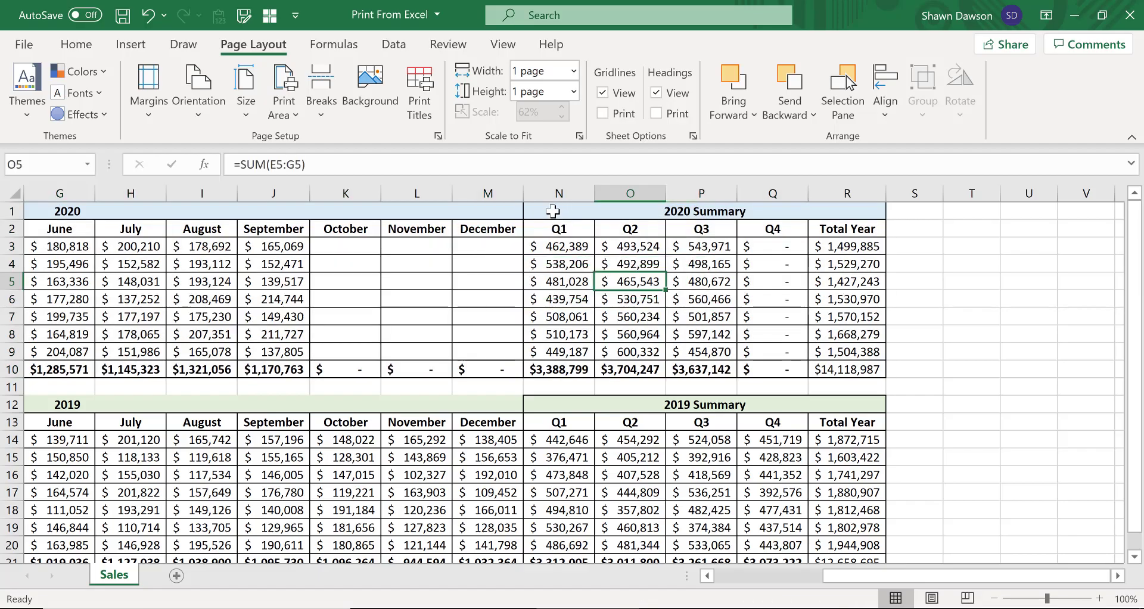
{"action": "left_click_drag", "start_coordinate": [546, 208], "coordinate": [856, 366]}
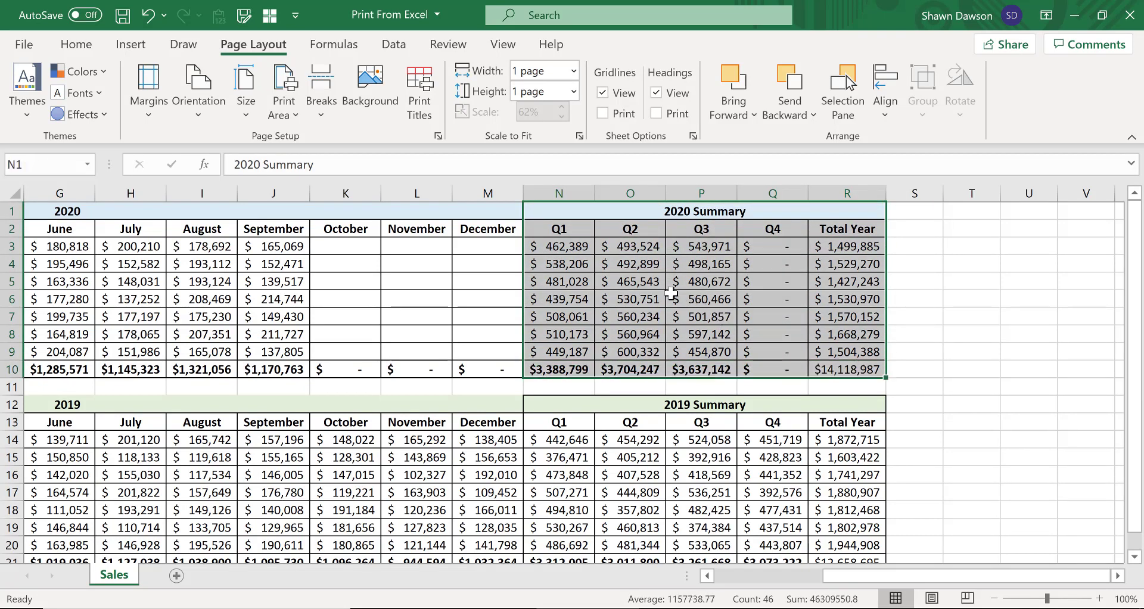
{"action": "key", "text": "ctrl+p"}
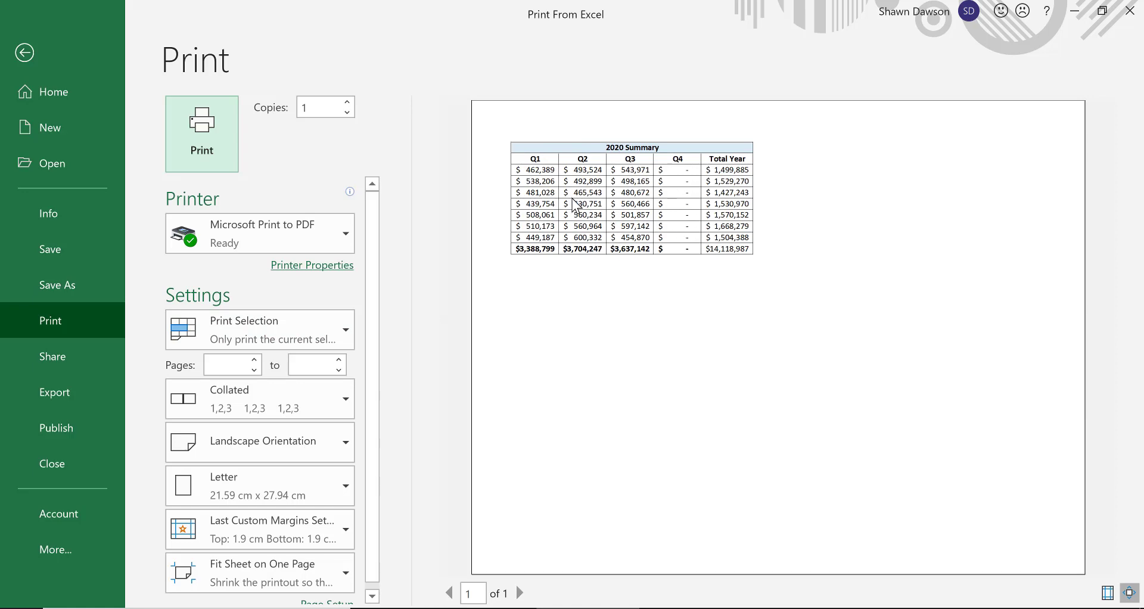
{"action": "key", "text": "Escape"}
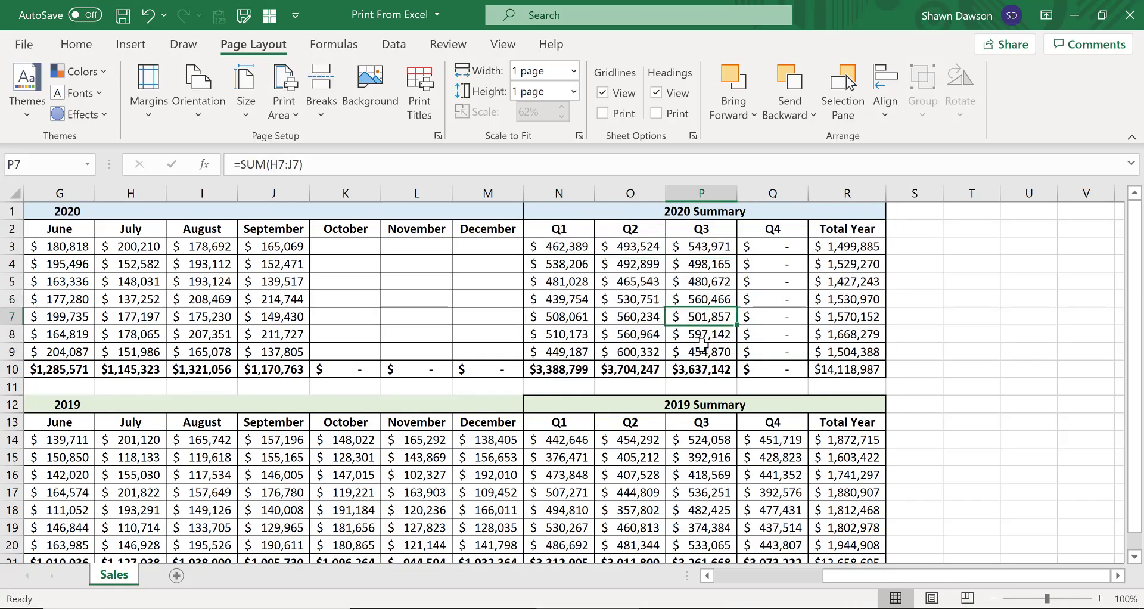
Step: Select only the 2019 Summary, cells N12:R21, and open its print preview
{"action": "scroll", "coordinate": [702, 345], "scroll_direction": "down", "scroll_amount": 2}
{"action": "left_click_drag", "start_coordinate": [556, 298], "coordinate": [786, 444]}
{"action": "key", "text": "ctrl+p"}
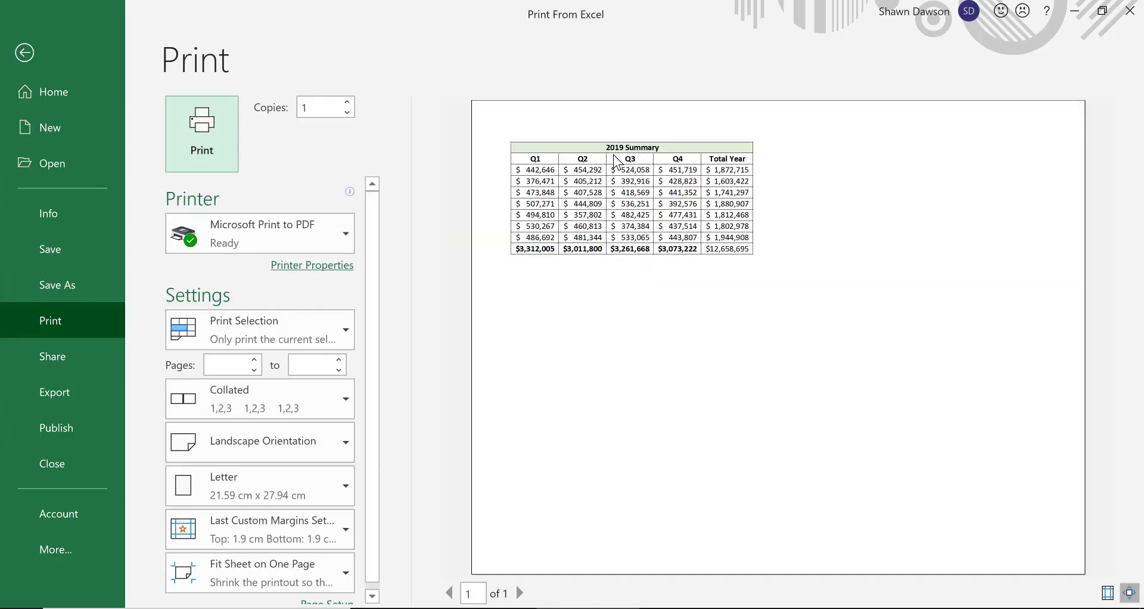
Step: Compare the full-sheet preview with the 2019 Summary by switching to Print Active Sheets and back to Print Selection
{"action": "left_click", "coordinate": [248, 316]}
{"action": "left_click", "coordinate": [248, 358]}
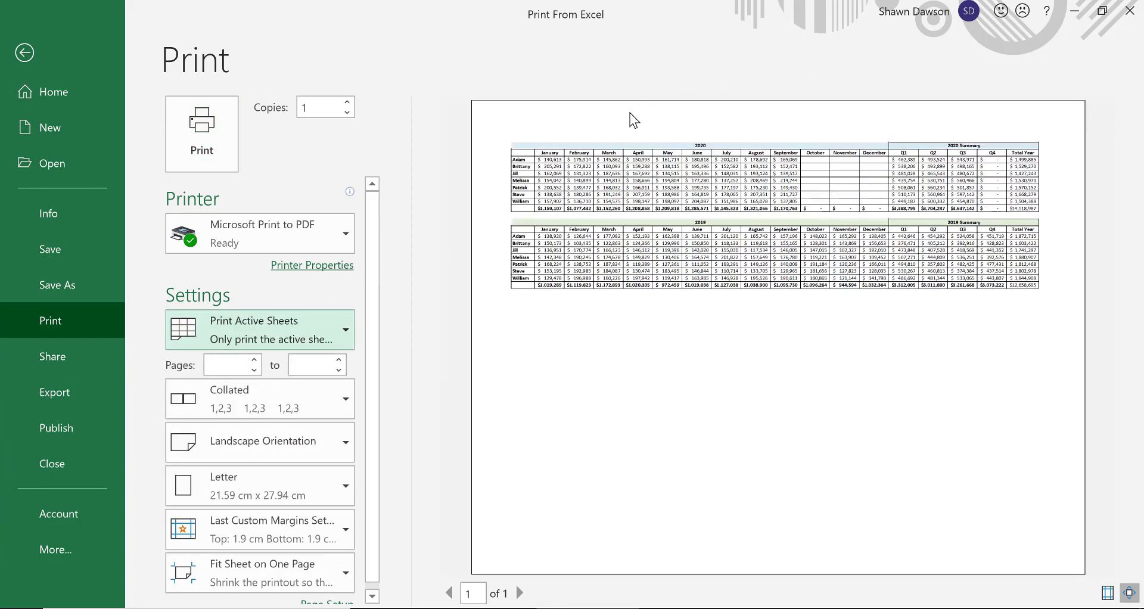
{"action": "left_click", "coordinate": [262, 337]}
{"action": "left_click", "coordinate": [262, 453]}
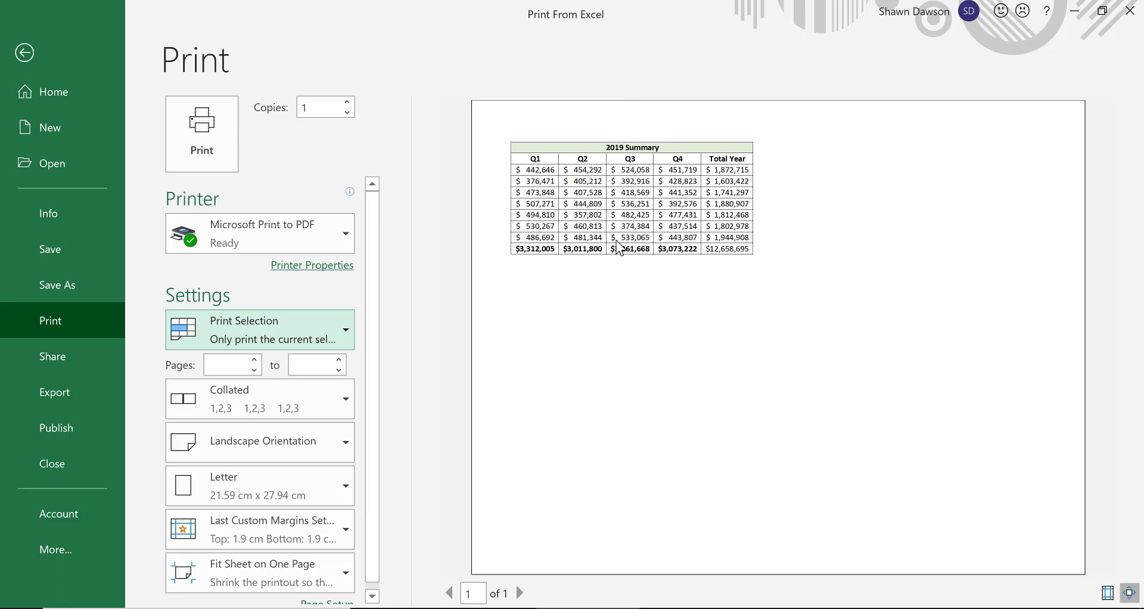
{"action": "key", "text": "Escape"}
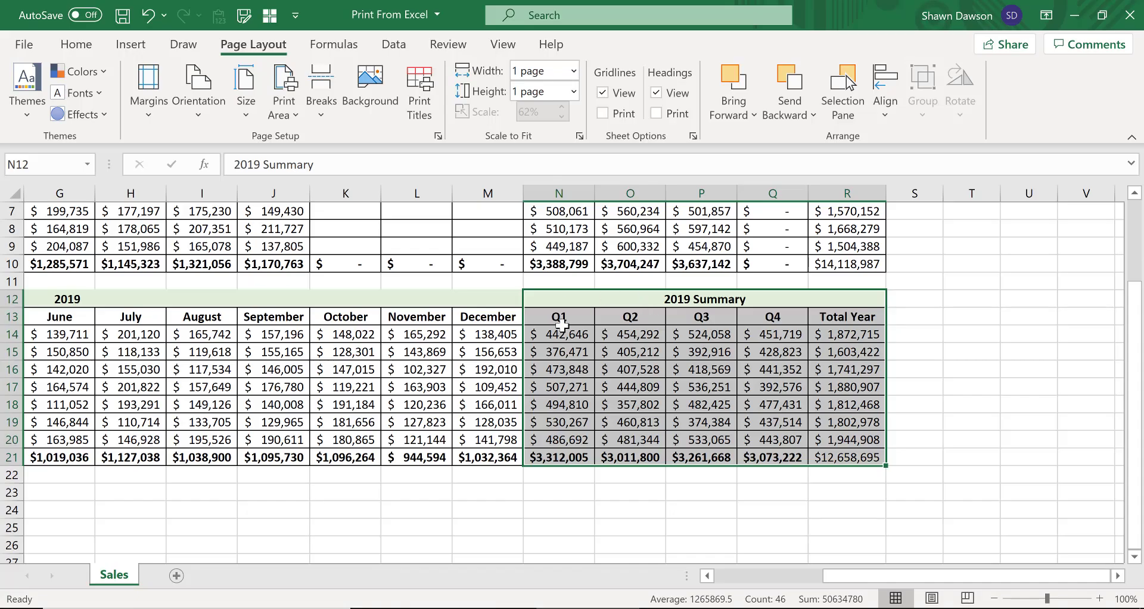
Step: Deselect the 2019 Summary and set the print range to Print Active Sheets
{"action": "left_click_drag", "start_coordinate": [841, 575], "coordinate": [730, 576]}
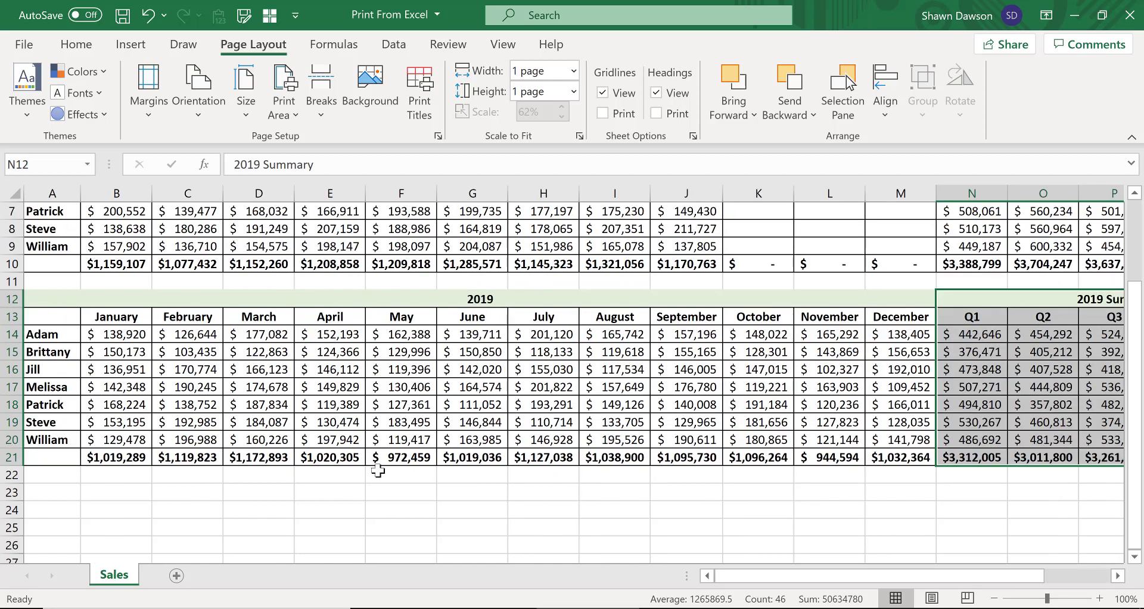
{"action": "left_click", "coordinate": [375, 475]}
{"action": "scroll", "coordinate": [367, 444], "scroll_direction": "up", "scroll_amount": 2}
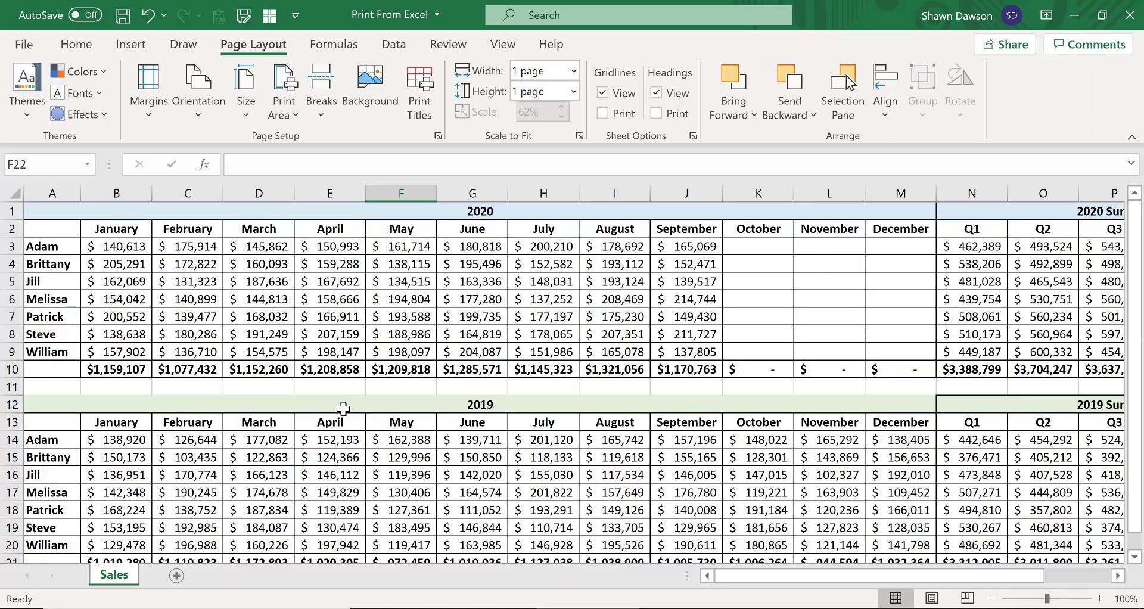
{"action": "key", "text": "ctrl+p"}
{"action": "left_click", "coordinate": [258, 319]}
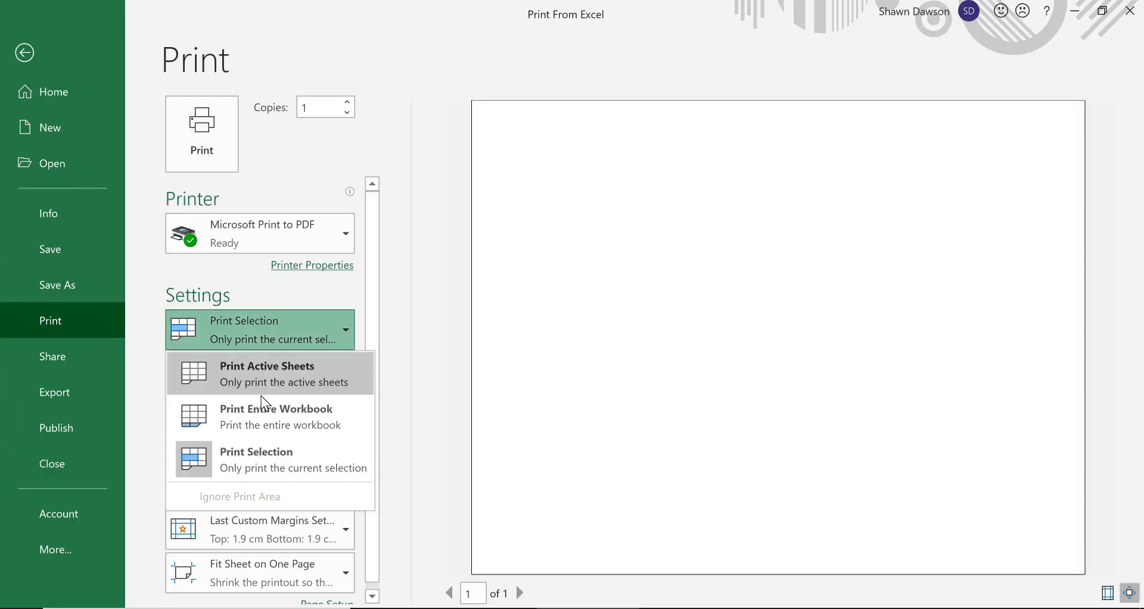
{"action": "left_click", "coordinate": [262, 380]}
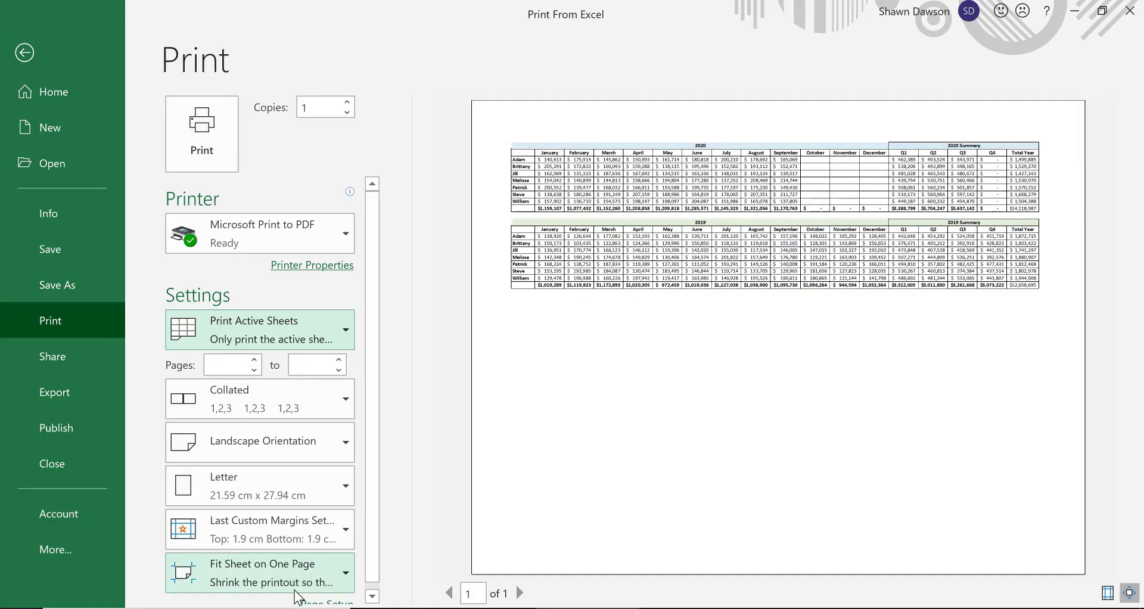
Step: Set the page to Portrait orientation with scaling adjusted to 62% of normal size in Page Setup
{"action": "left_click", "coordinate": [315, 603]}
{"action": "left_click", "coordinate": [391, 187]}
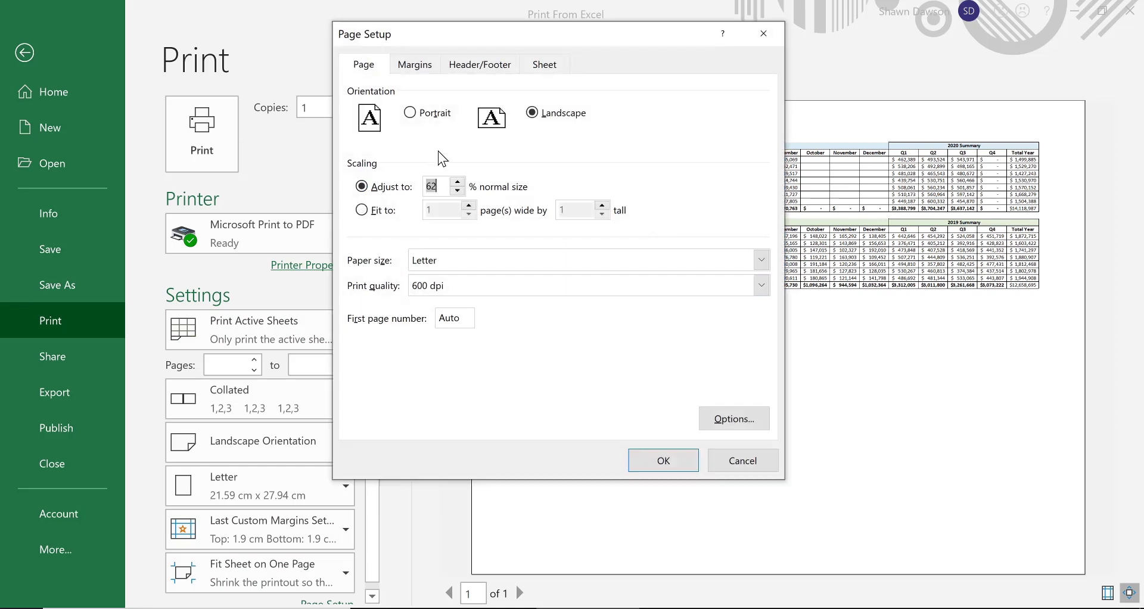
{"action": "left_click", "coordinate": [434, 114]}
{"action": "left_click", "coordinate": [670, 462]}
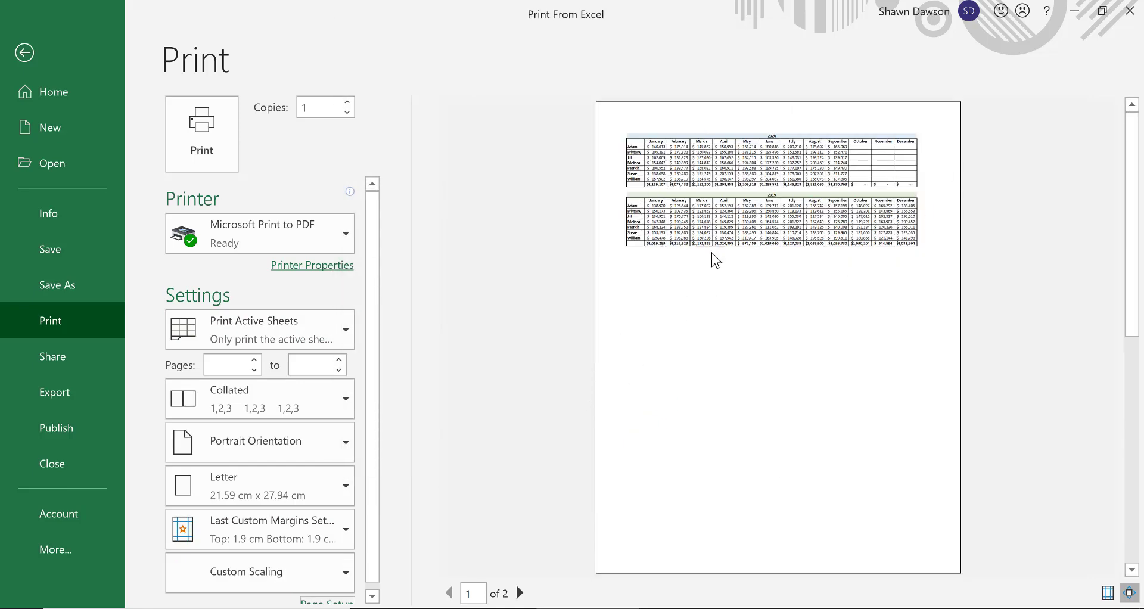
Step: Set the print range to Print Selection and the page to Landscape, fitted to 1 page wide by 1 tall
{"action": "left_click", "coordinate": [275, 326]}
{"action": "left_click", "coordinate": [254, 457]}
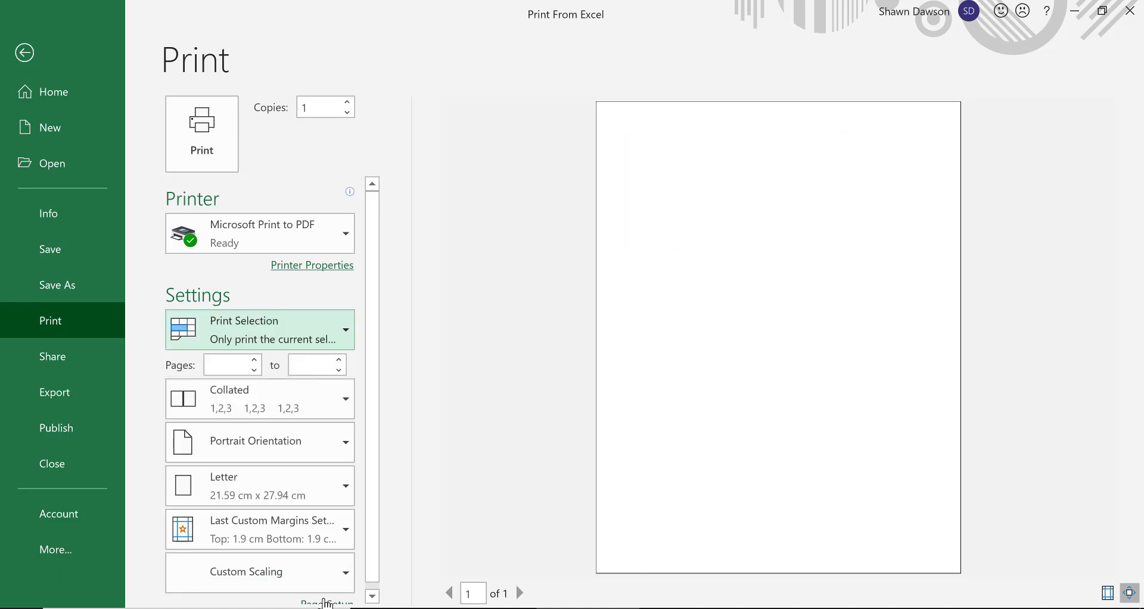
{"action": "left_click", "coordinate": [325, 603]}
{"action": "left_click", "coordinate": [543, 113]}
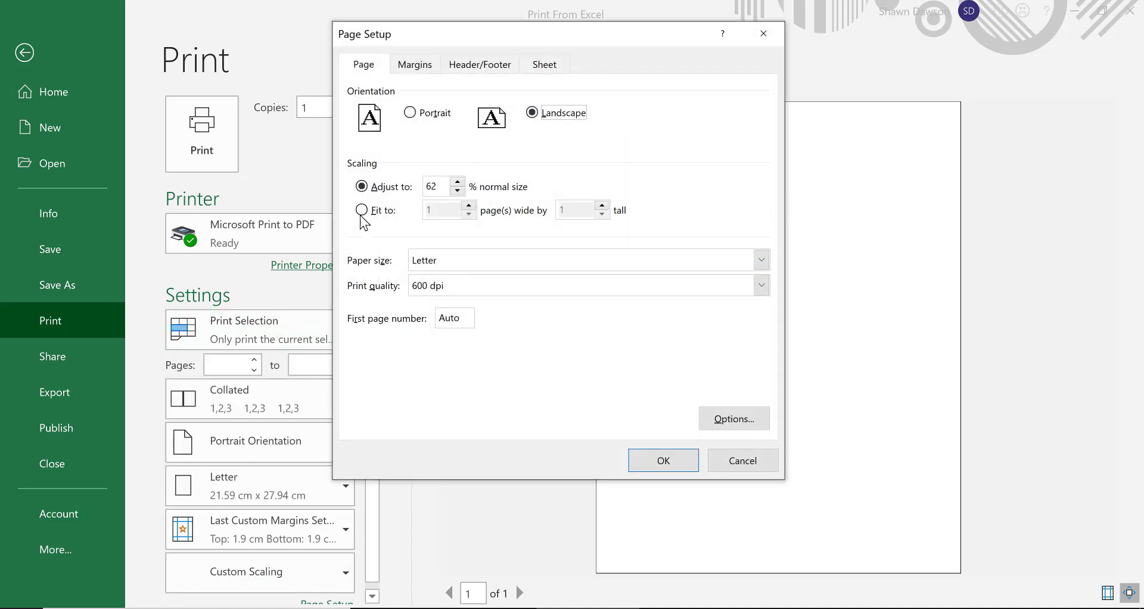
{"action": "left_click", "coordinate": [361, 215]}
{"action": "left_click", "coordinate": [658, 459]}
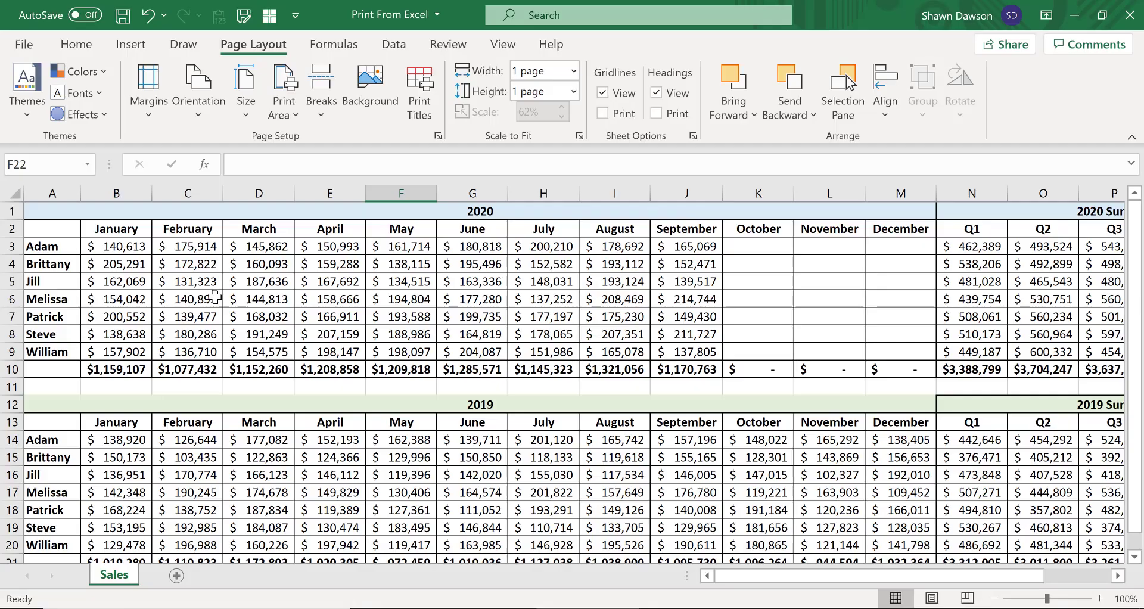
Step: Select the 2020 monthly sales table, cells A1:M10, check its print preview, and deselect it in the worksheet
{"action": "left_click_drag", "start_coordinate": [53, 209], "coordinate": [908, 378]}
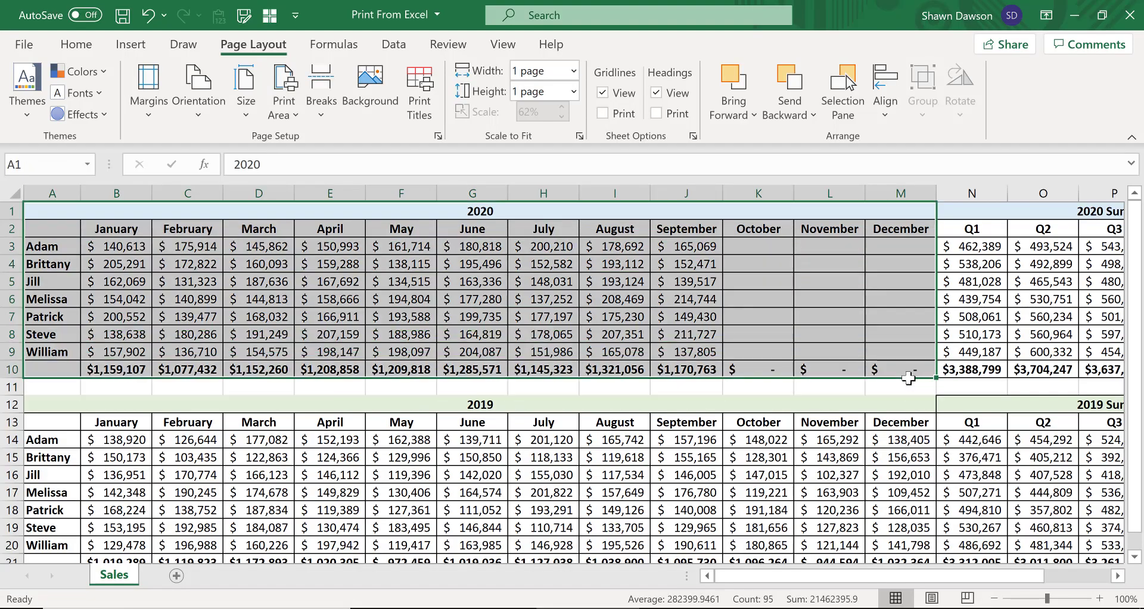
{"action": "key", "text": "ctrl+p"}
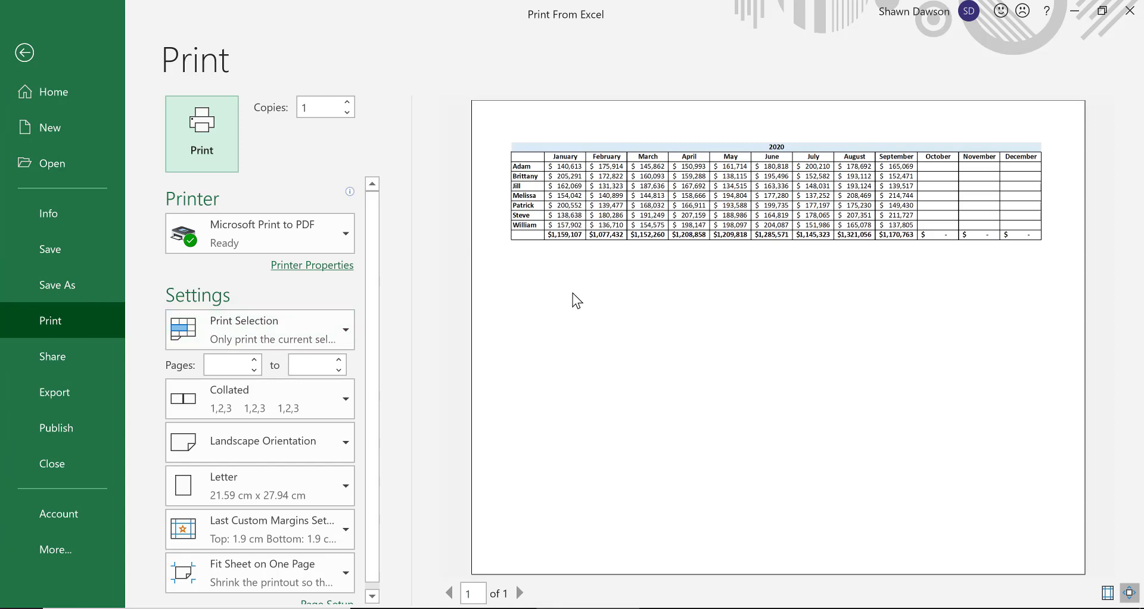
{"action": "key", "text": "Escape"}
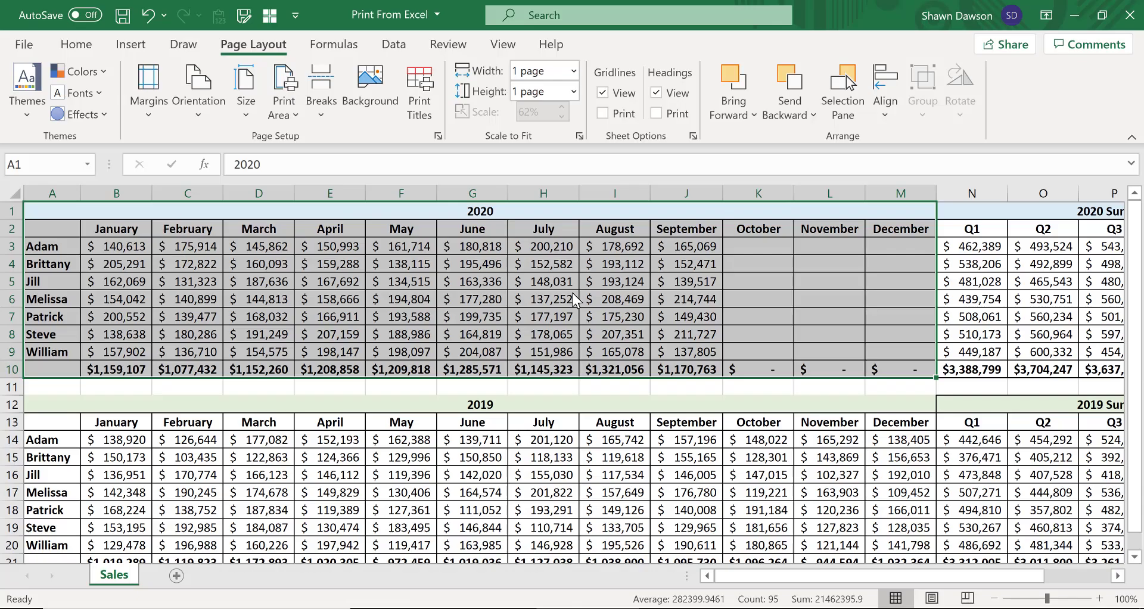
{"action": "left_click", "coordinate": [442, 301]}
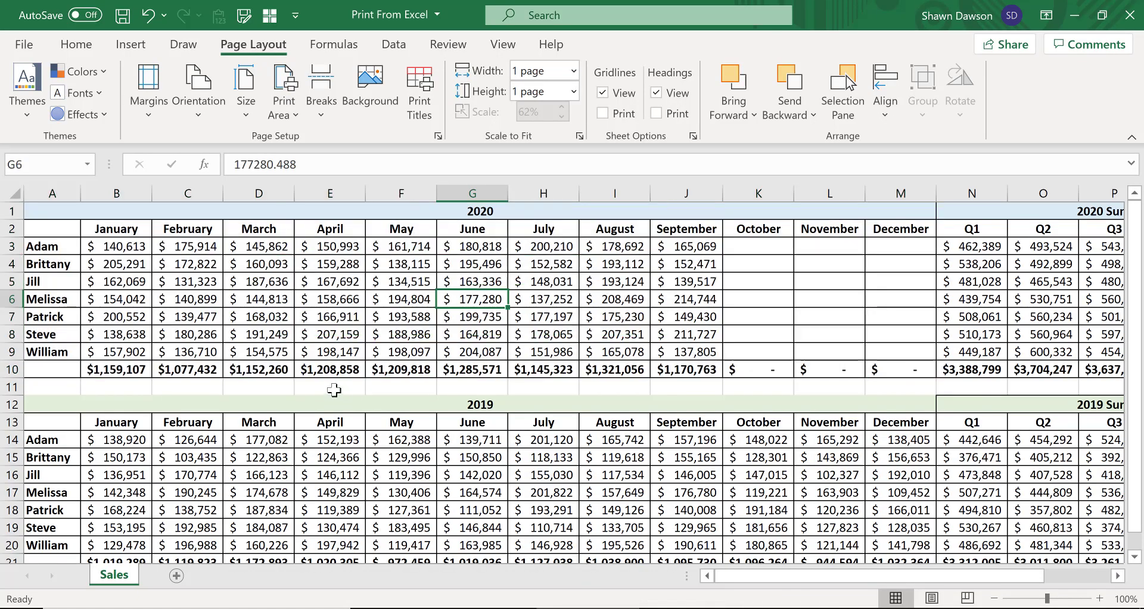